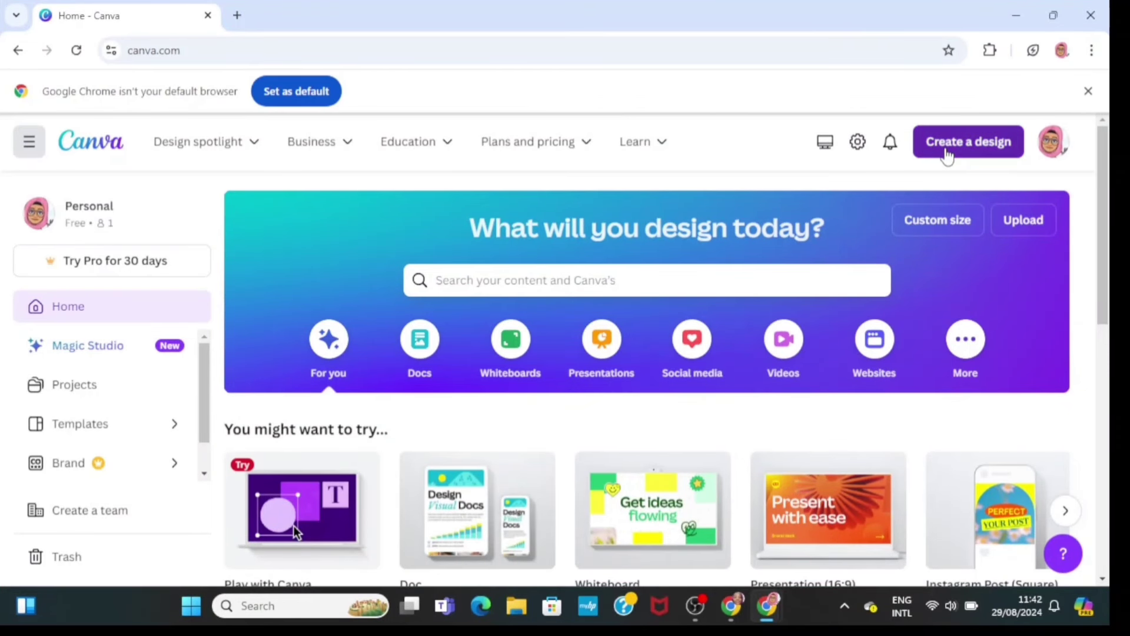
- Start a new Video (1920 × 1080) design from Create a design
left_click(946, 156)
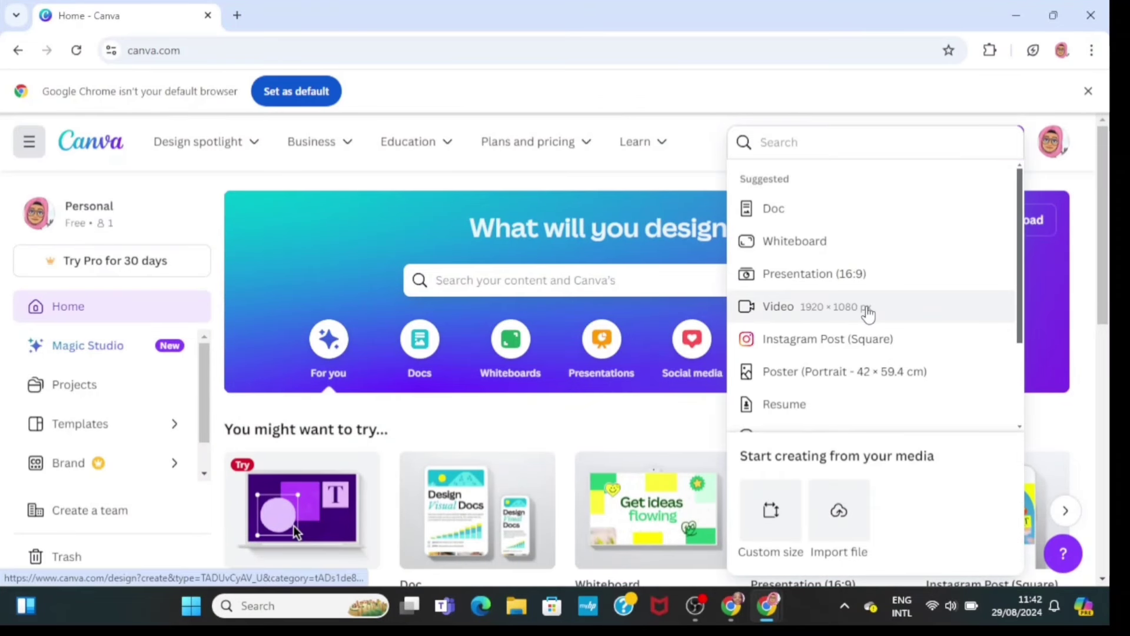
left_click(868, 314)
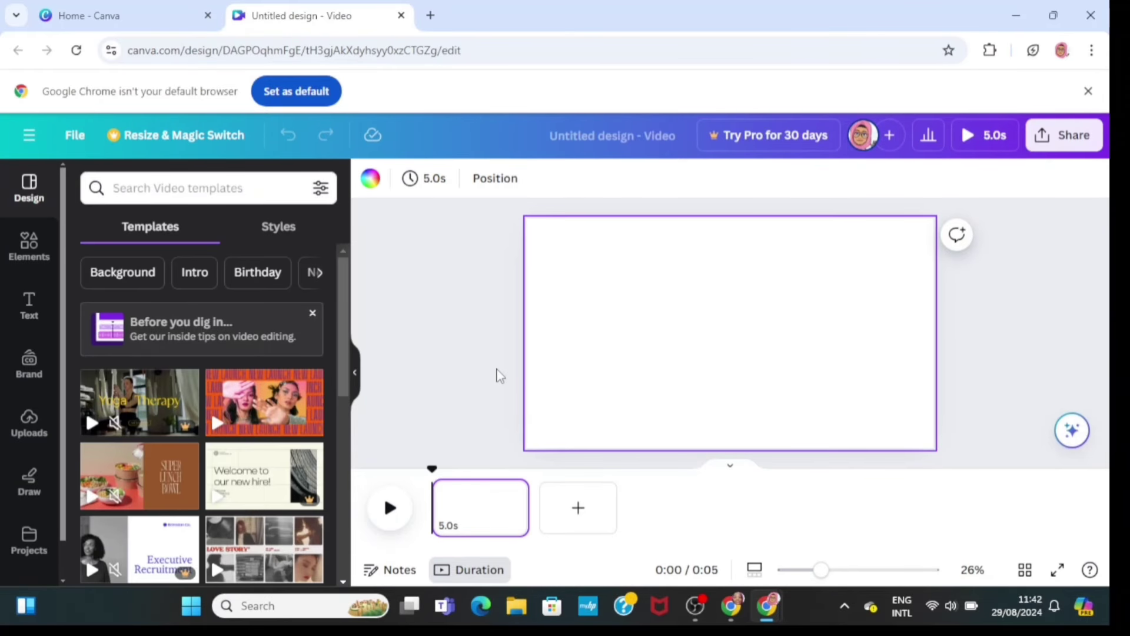
- Search Elements for 'landscape' graphics and add the pink house-row street graphic
left_click(37, 258)
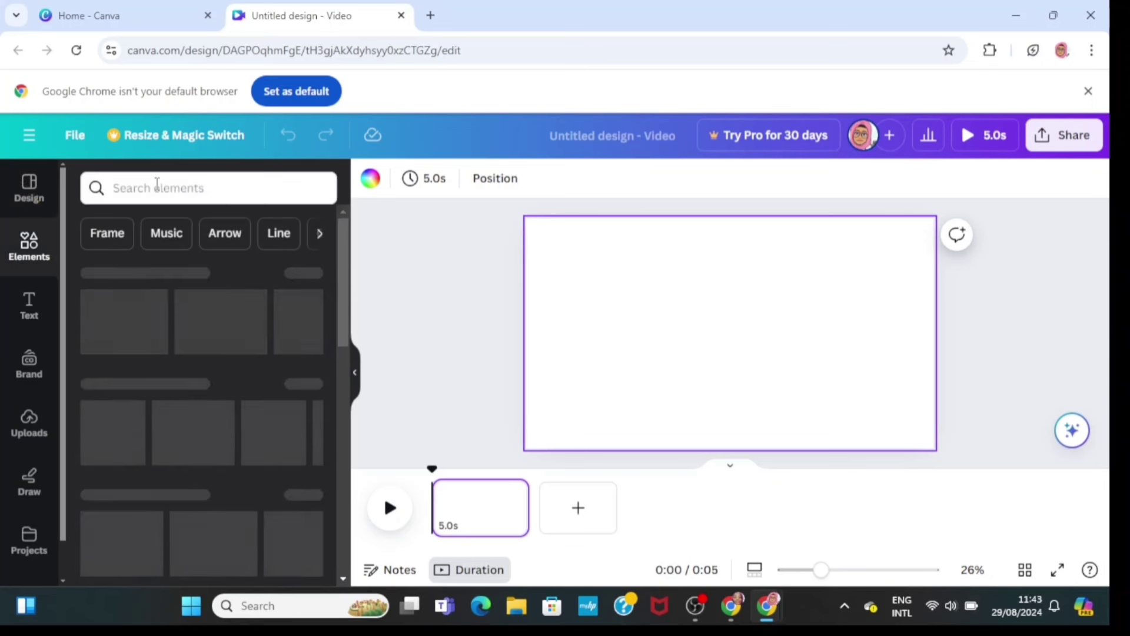
left_click(160, 187)
type("lans")
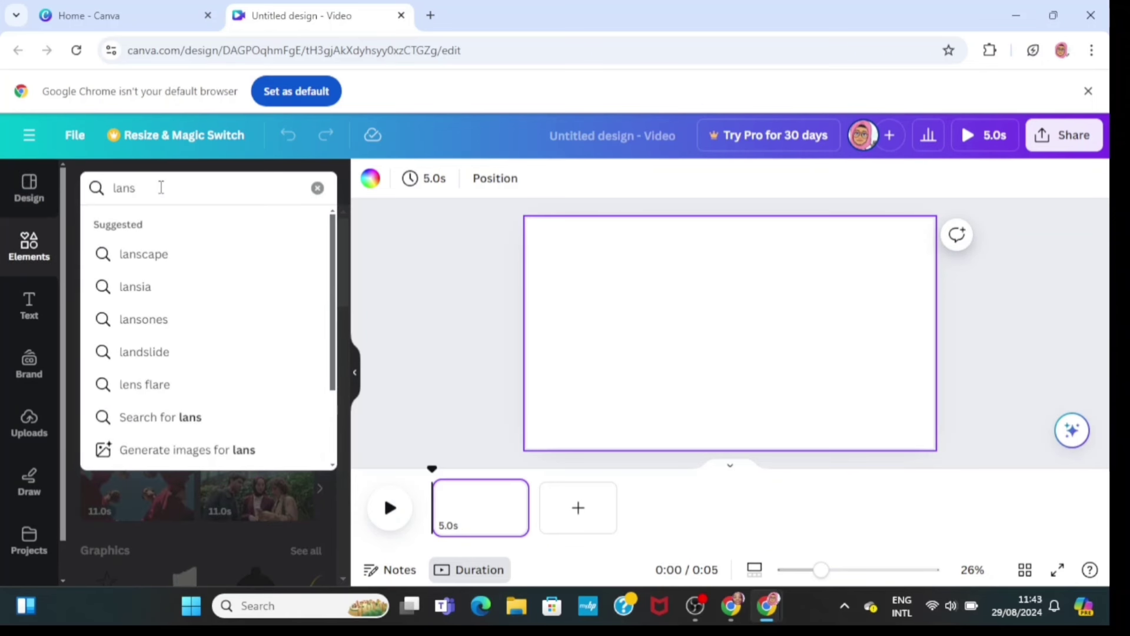
key("Return")
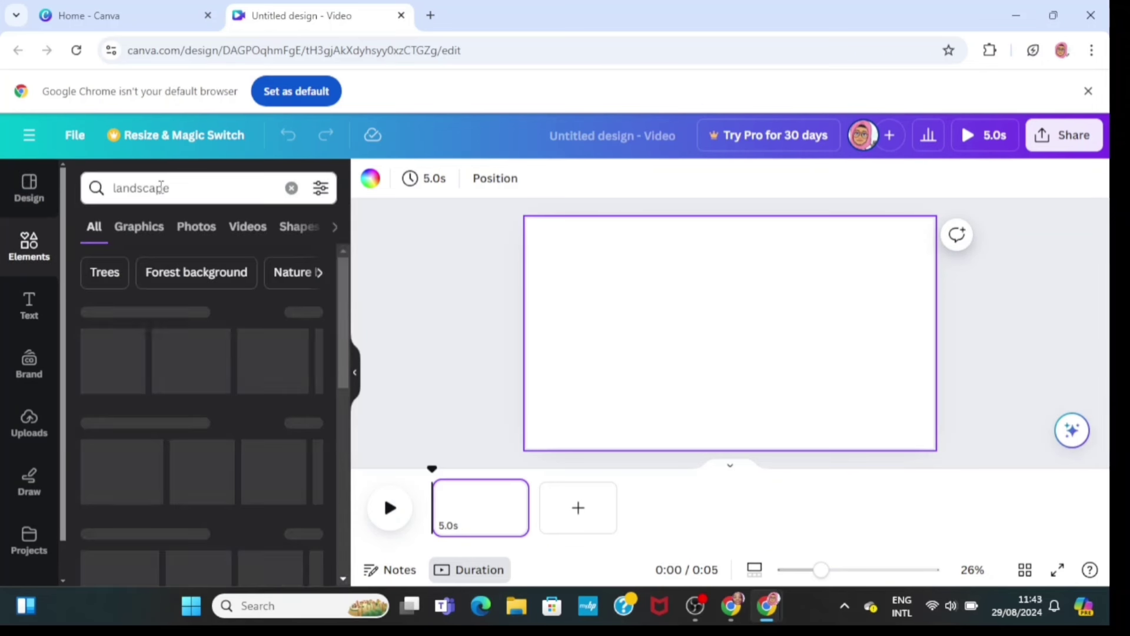
left_click(137, 235)
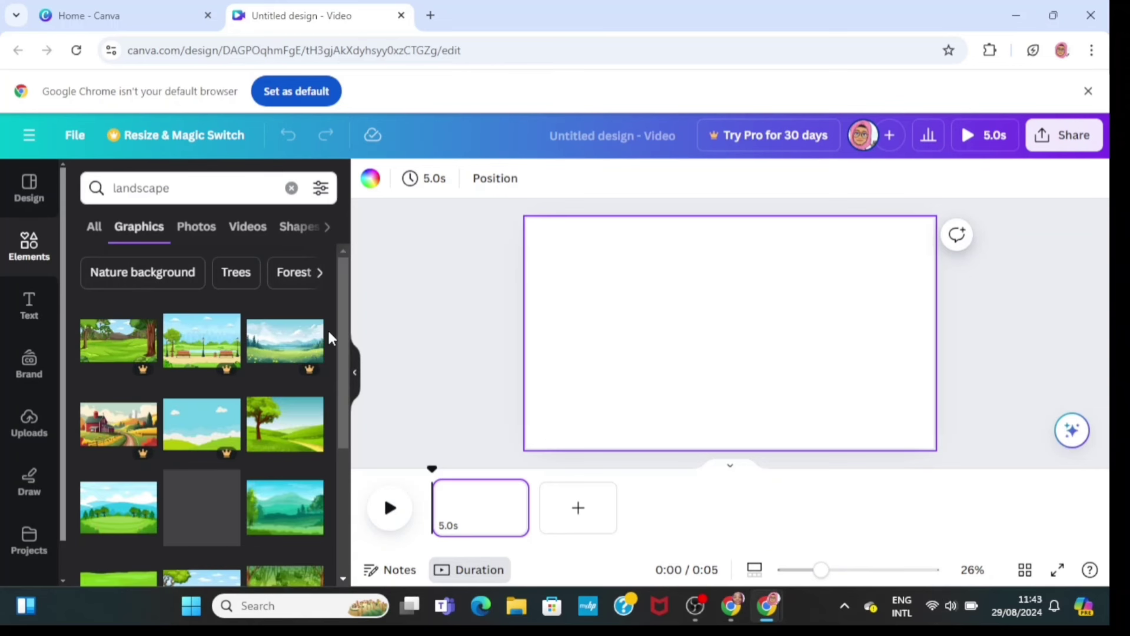
scroll(345, 581, "down", 5)
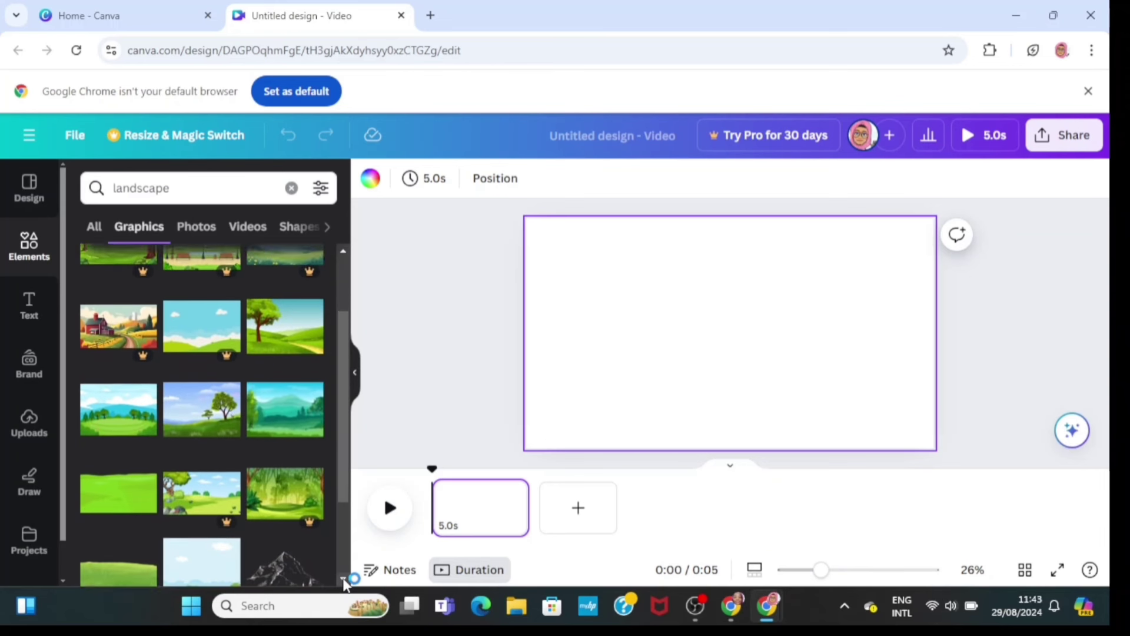
scroll(345, 581, "down", 3)
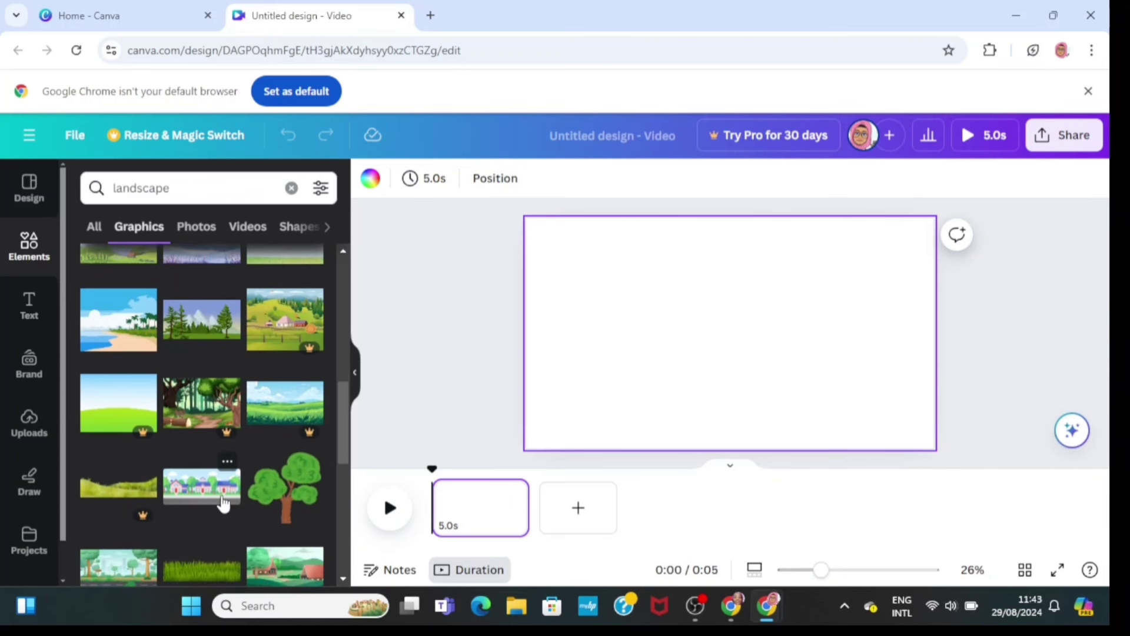
left_click(219, 501)
- Stretch the street graphic to cover the whole 1920 × 1080 page
left_click_drag(548, 415, 542, 446)
left_click_drag(673, 397, 675, 390)
left_click_drag(731, 423, 725, 447)
left_click_drag(540, 347, 526, 348)
left_click_drag(914, 349, 932, 350)
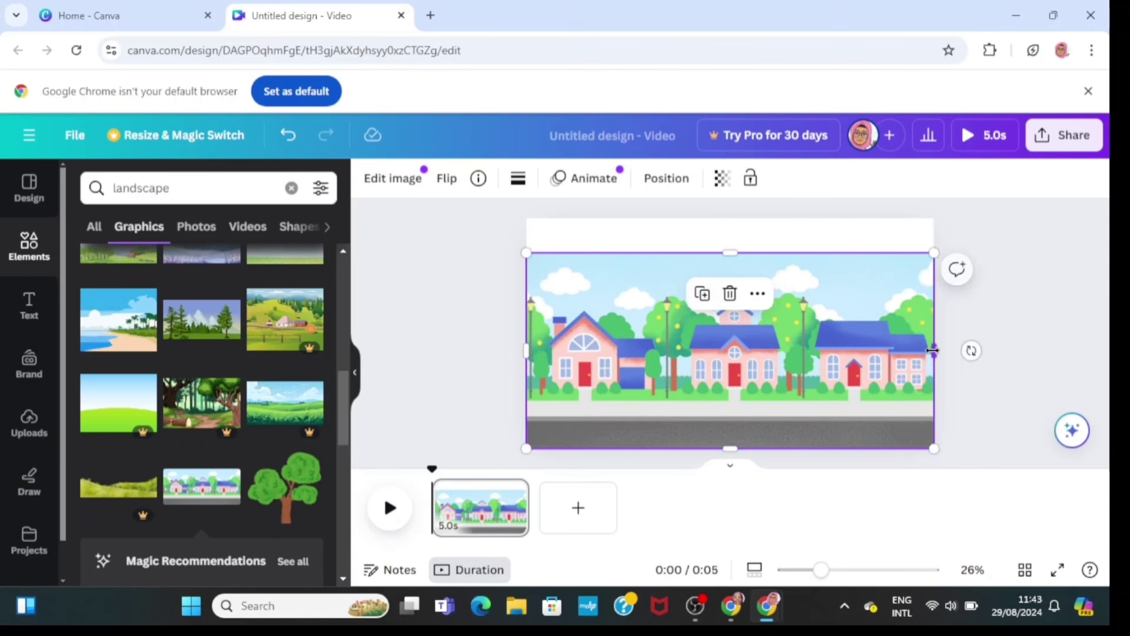
left_click_drag(732, 224, 732, 218)
left_click(471, 313)
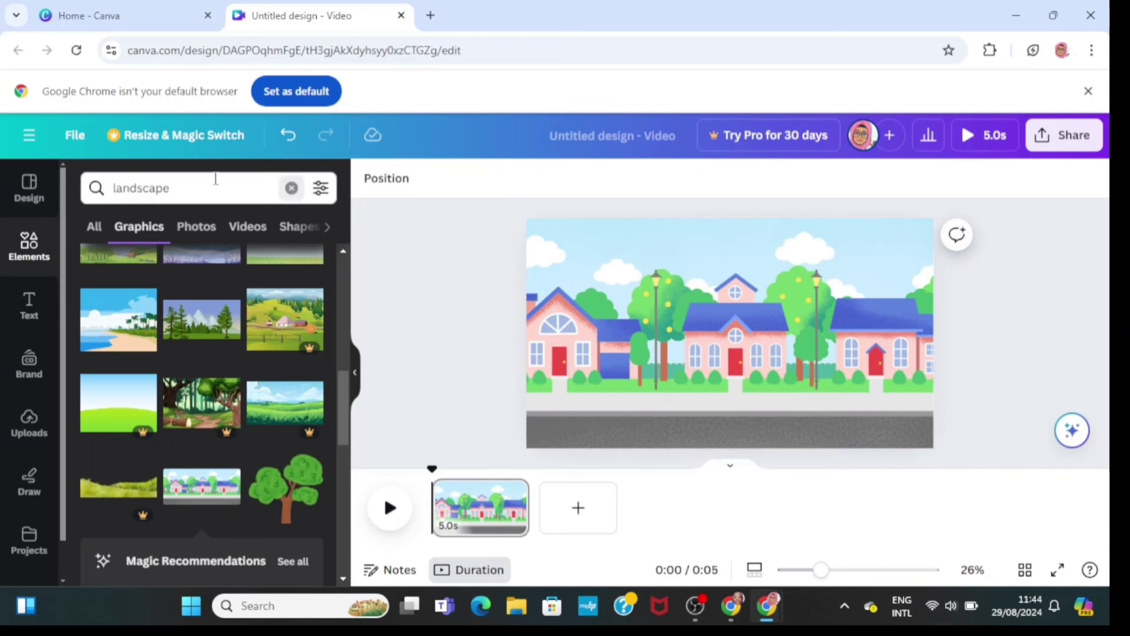
- Search Elements for 'a walking girl' graphics and add a walking girl to the page
left_click(291, 187)
type("a wal")
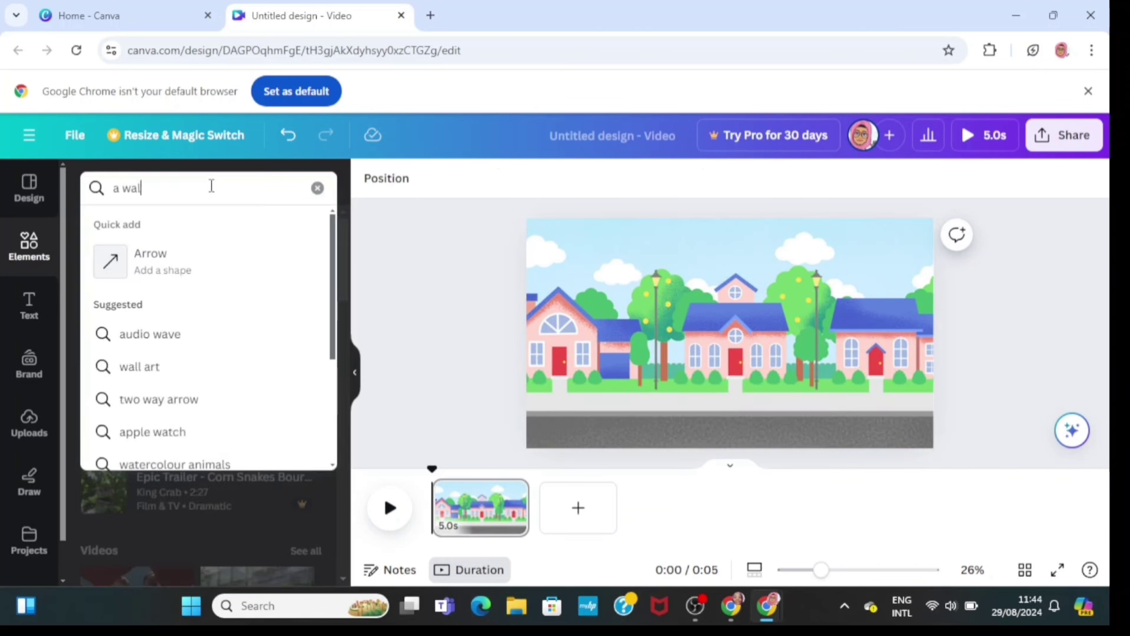
type("king girl")
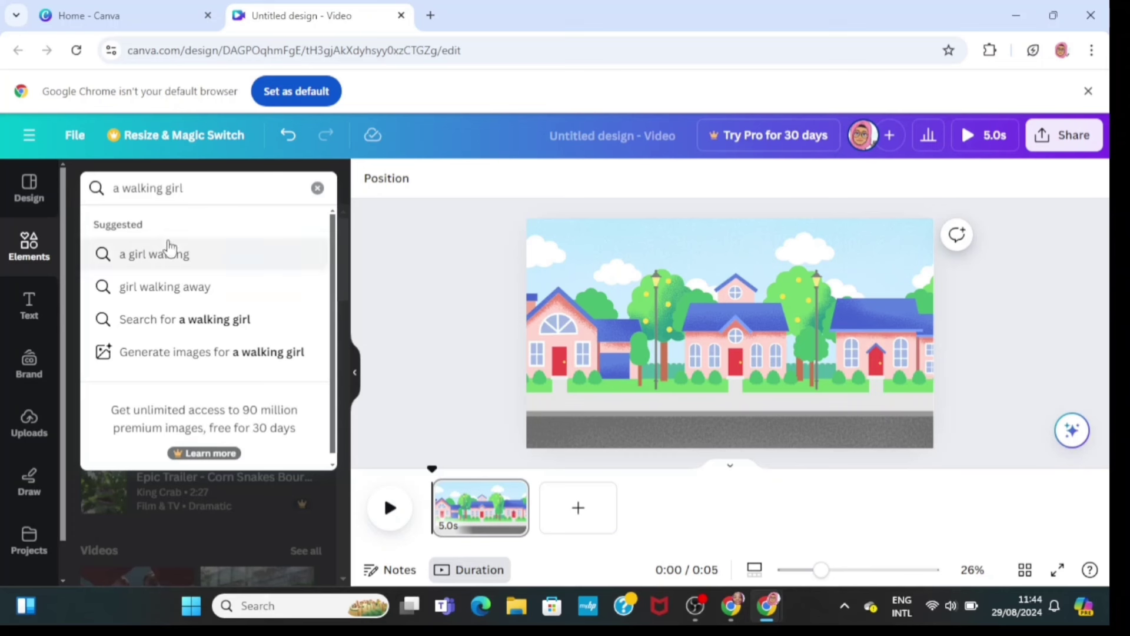
left_click(167, 247)
left_click(138, 229)
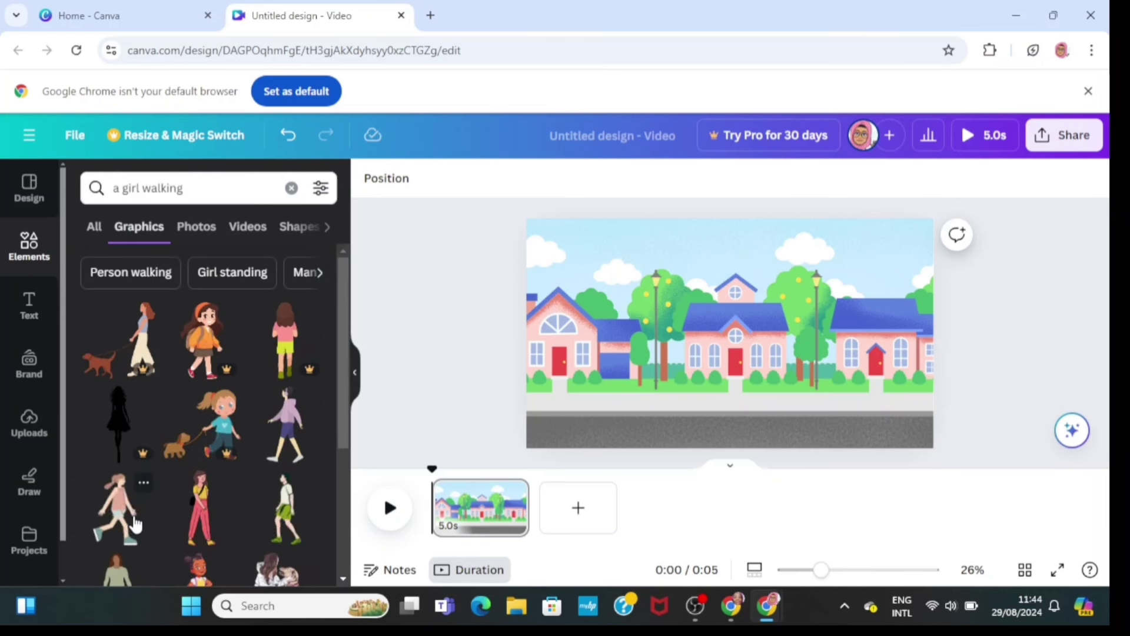
left_click(134, 523)
- Shrink the girl to about 491 × 712 and place her at the street's left end
left_click_drag(762, 327, 628, 352)
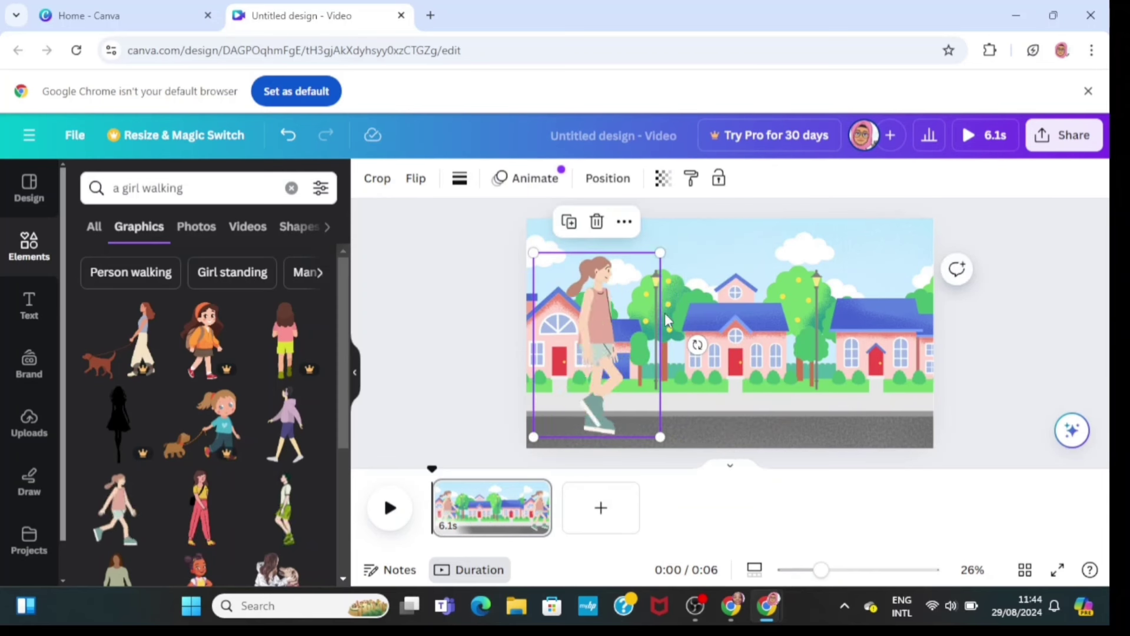
left_click_drag(661, 252, 626, 275)
left_click_drag(593, 333, 586, 333)
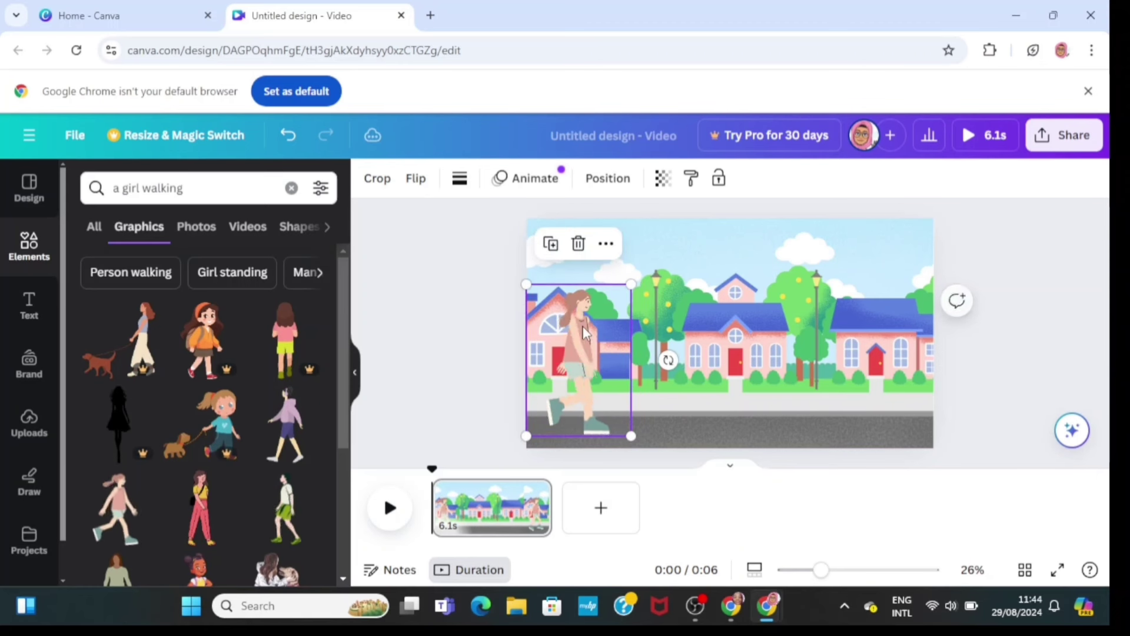
left_click(703, 355)
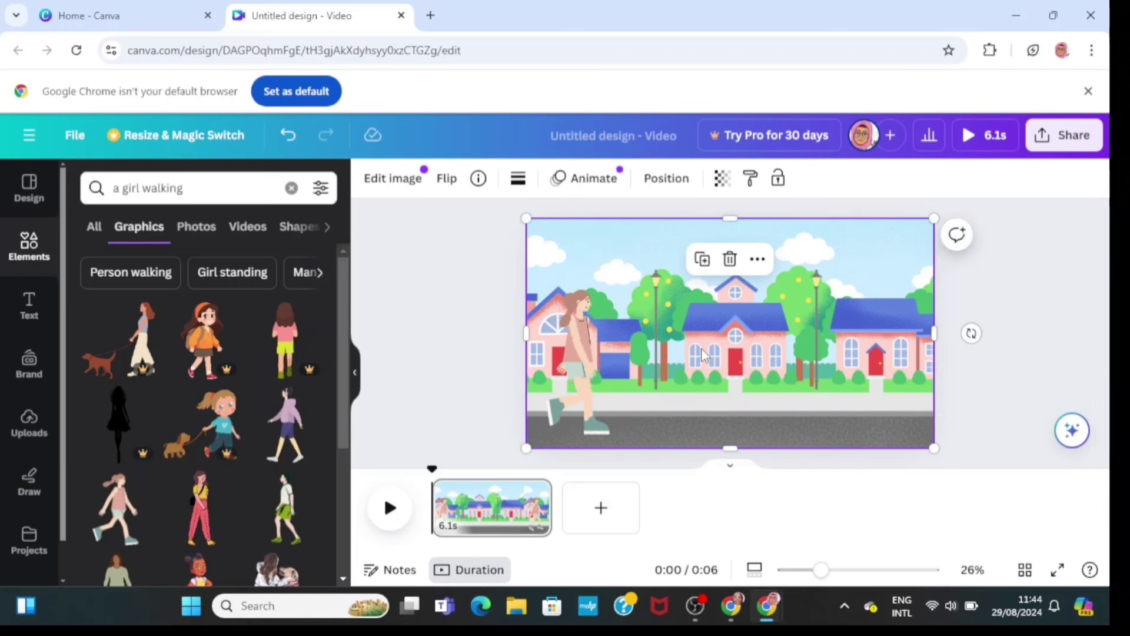
left_click(589, 353)
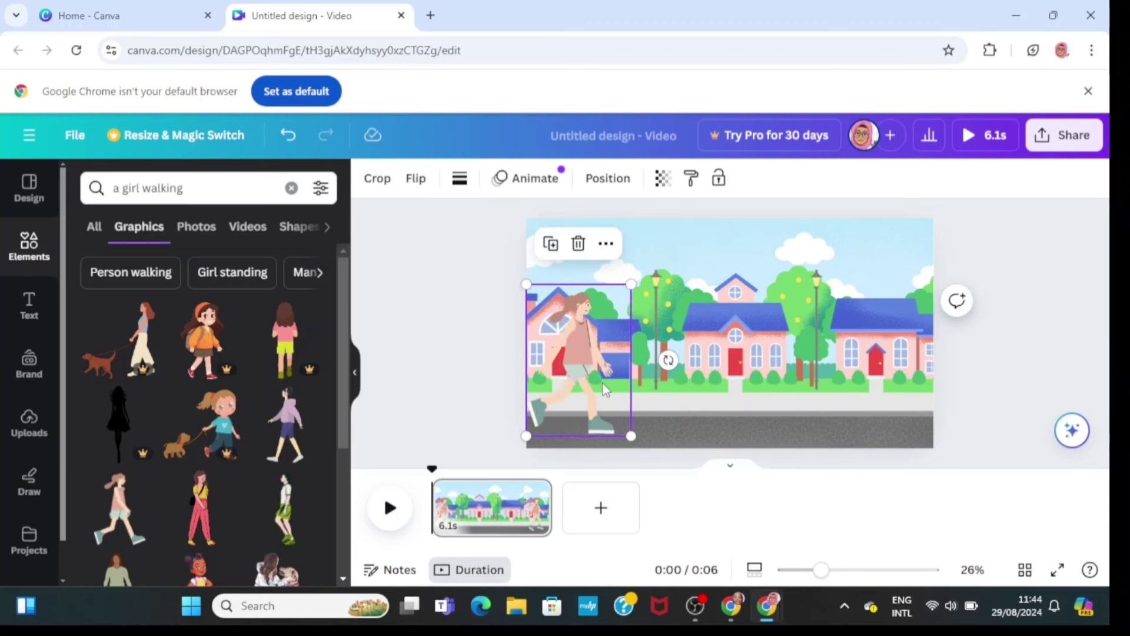
left_click(530, 179)
- Record a custom motion path carrying the girl rightward along the street
left_click(127, 347)
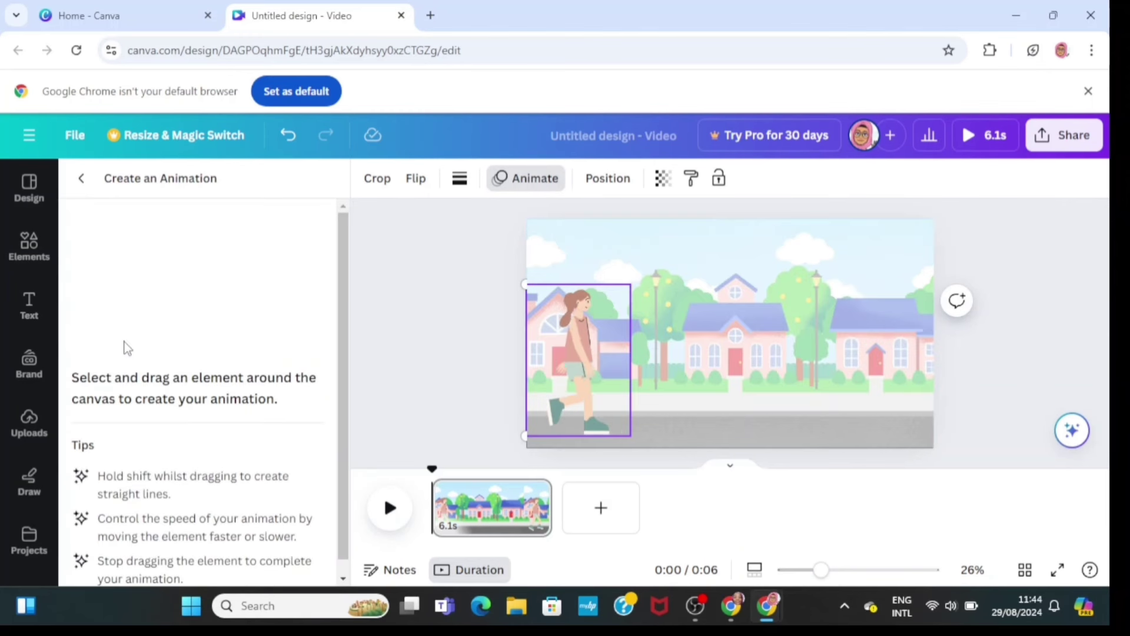
scroll(127, 347, "down", 1)
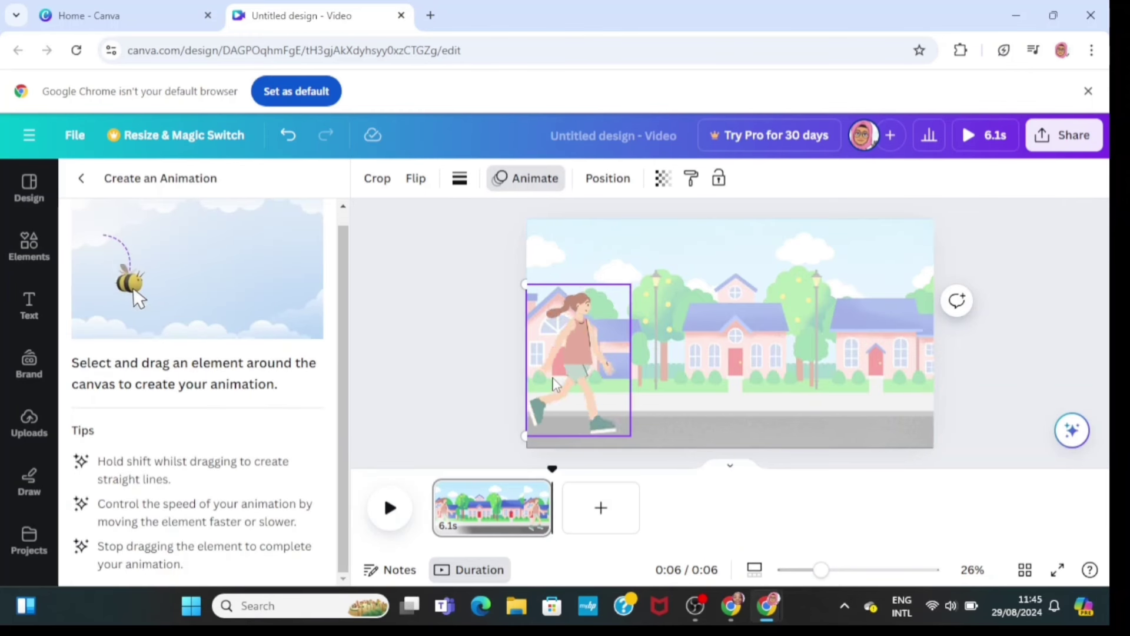
left_click_drag(553, 383, 701, 373)
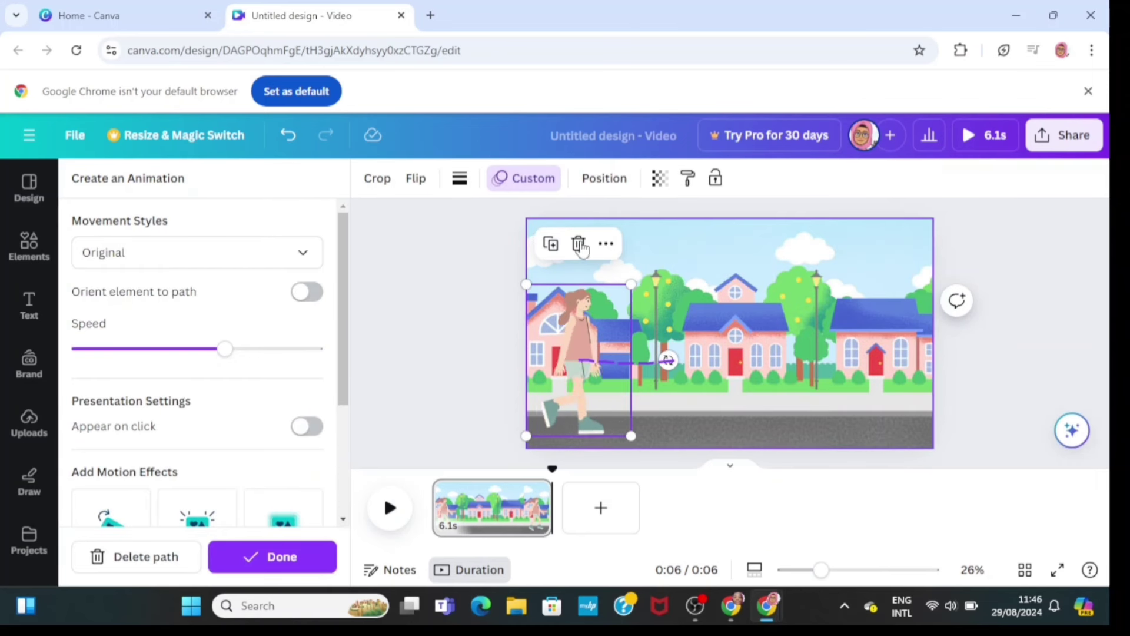
left_click(171, 556)
left_click_drag(572, 377, 911, 375)
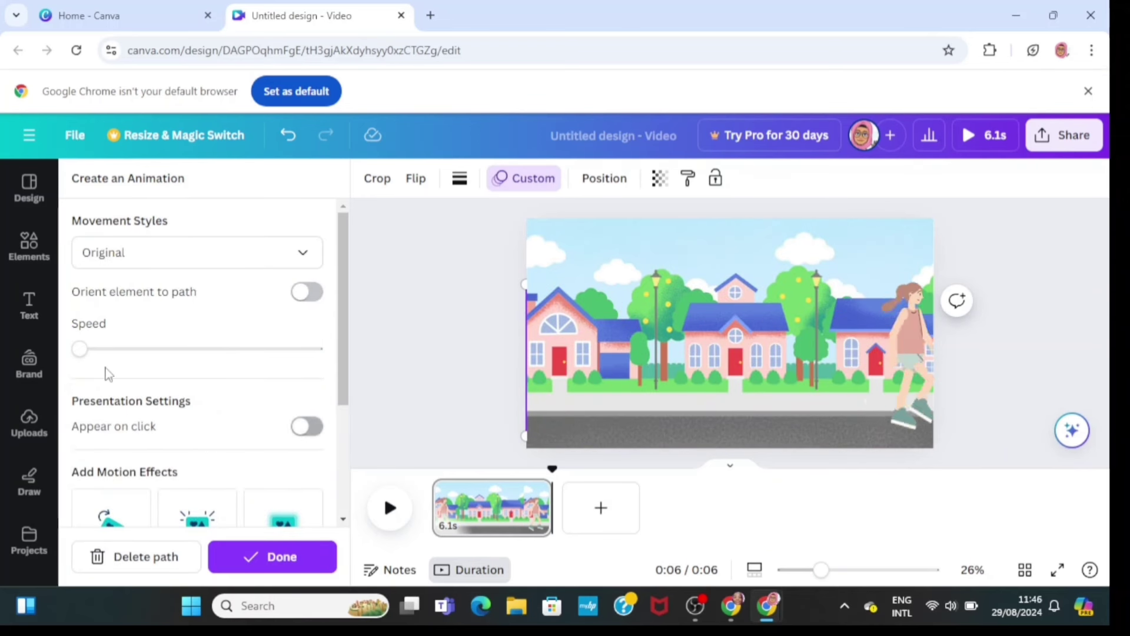
- Set the animation speed to slowest, keep the Original movement style, and finish
left_click(88, 352)
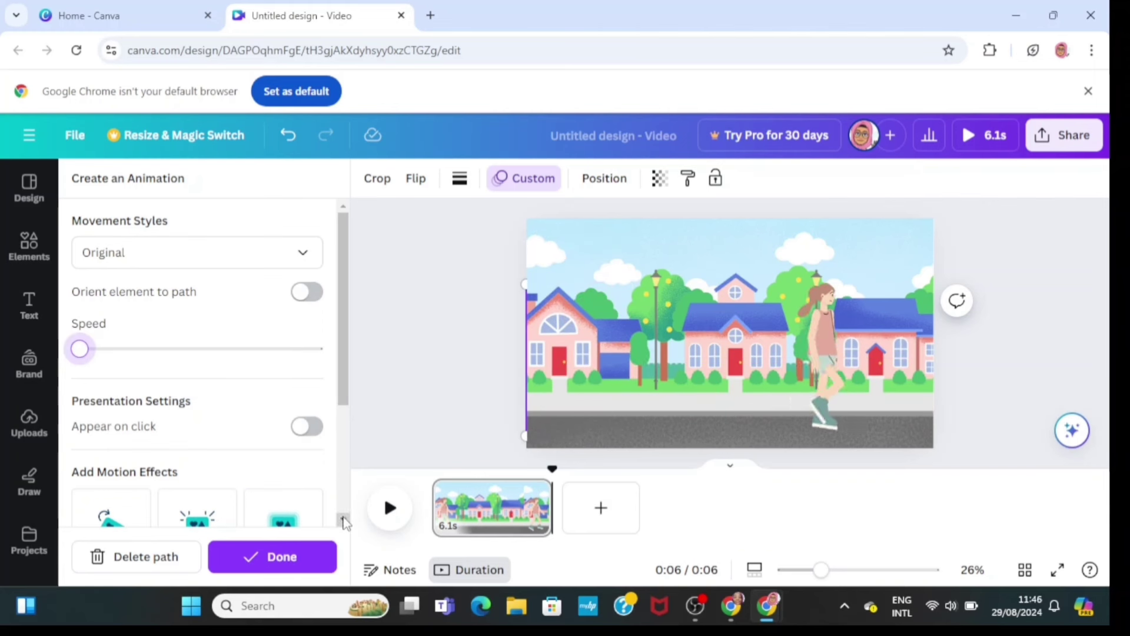
scroll(344, 518, "down", 3)
scroll(345, 525, "down", 1)
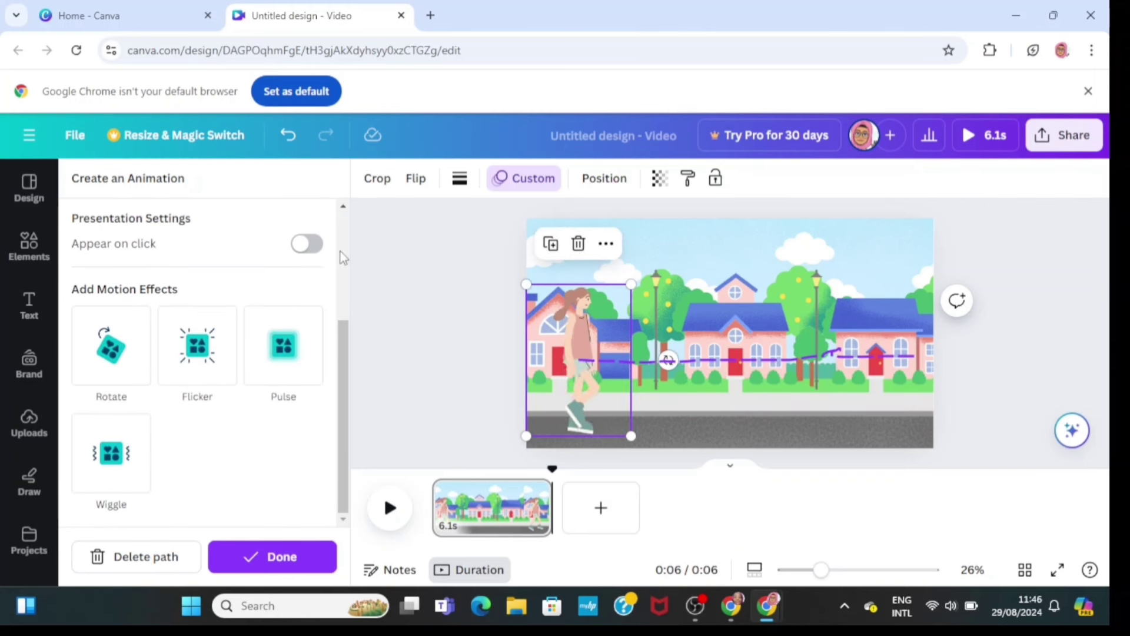
scroll(342, 253, "up", 3)
left_click(304, 254)
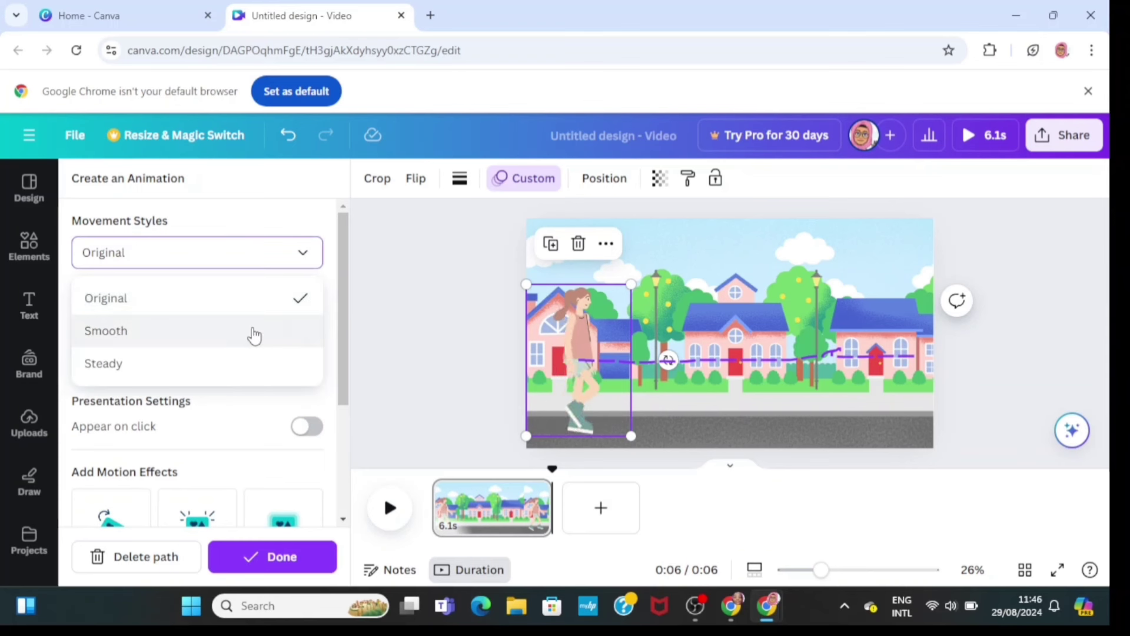
left_click(254, 333)
left_click(306, 256)
left_click(263, 362)
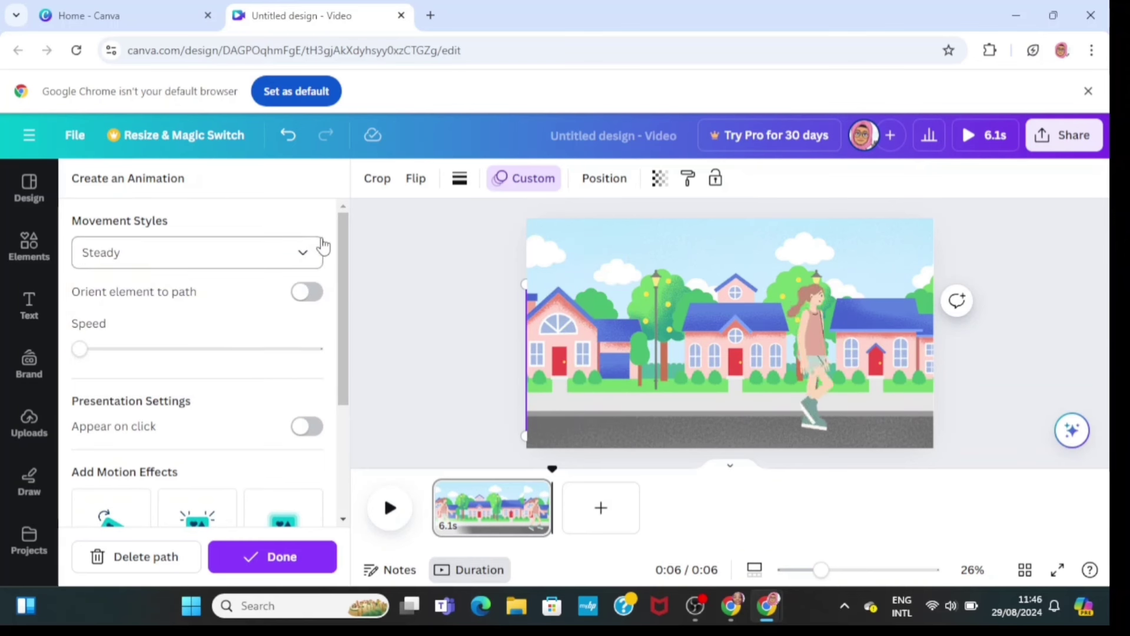
left_click(308, 254)
left_click(282, 303)
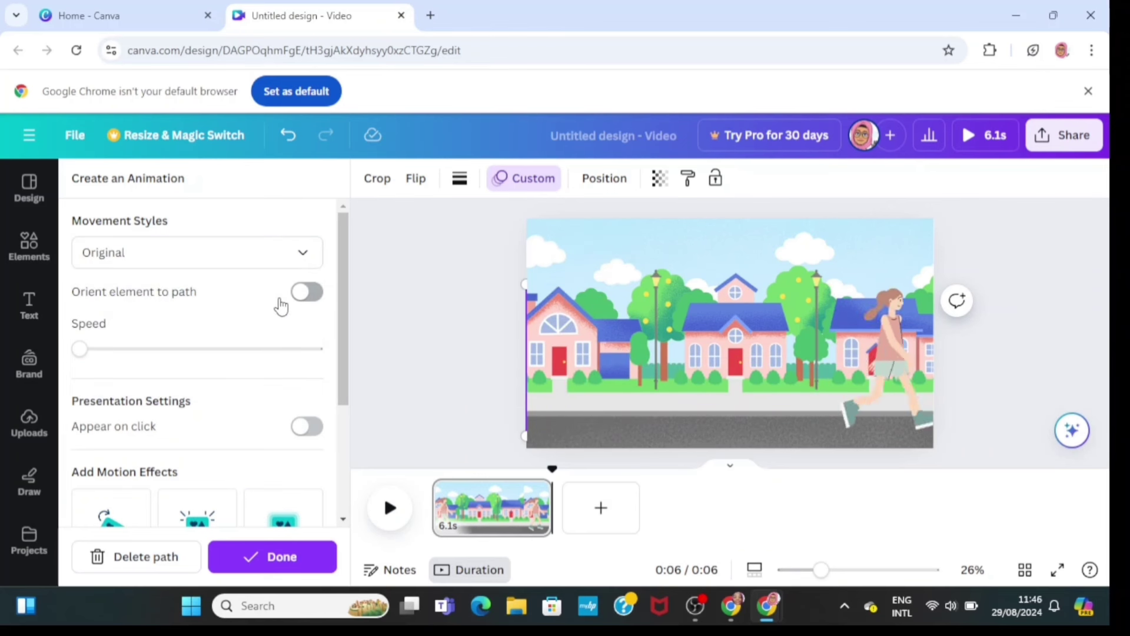
left_click(277, 556)
left_click(707, 346)
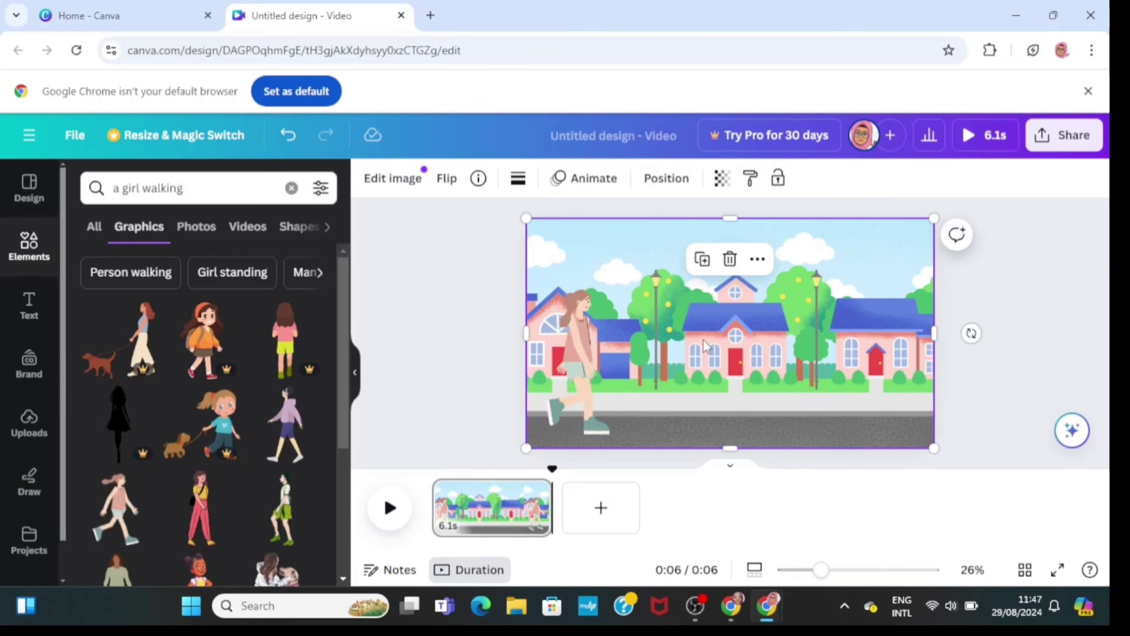
- Play the street animation preview, then start another Video design from the home page
left_click(392, 518)
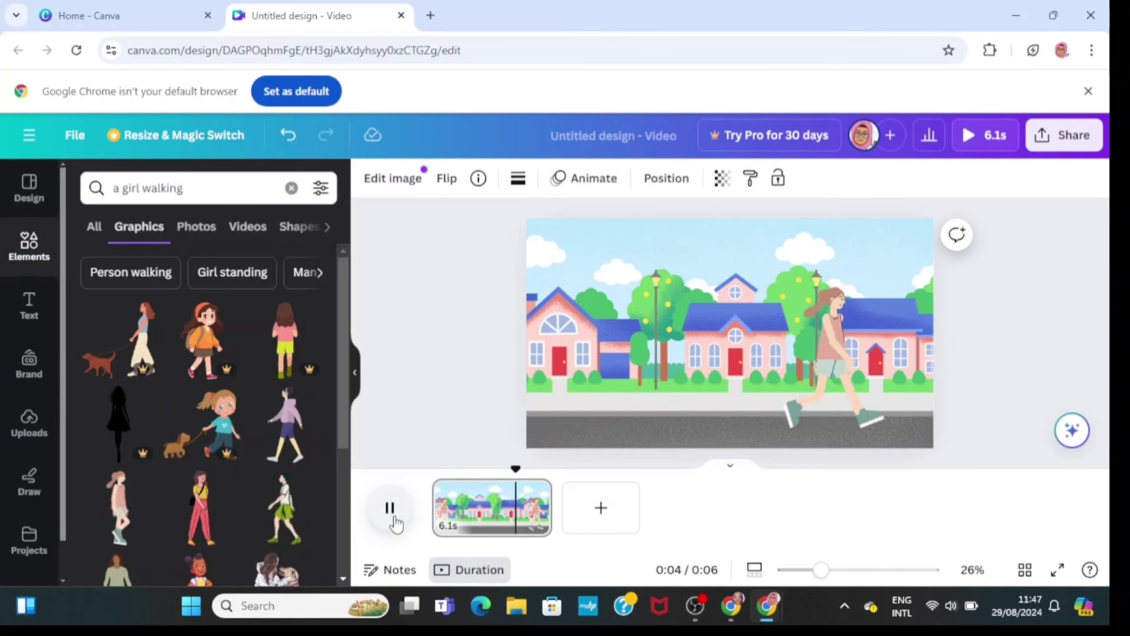
left_click(394, 519)
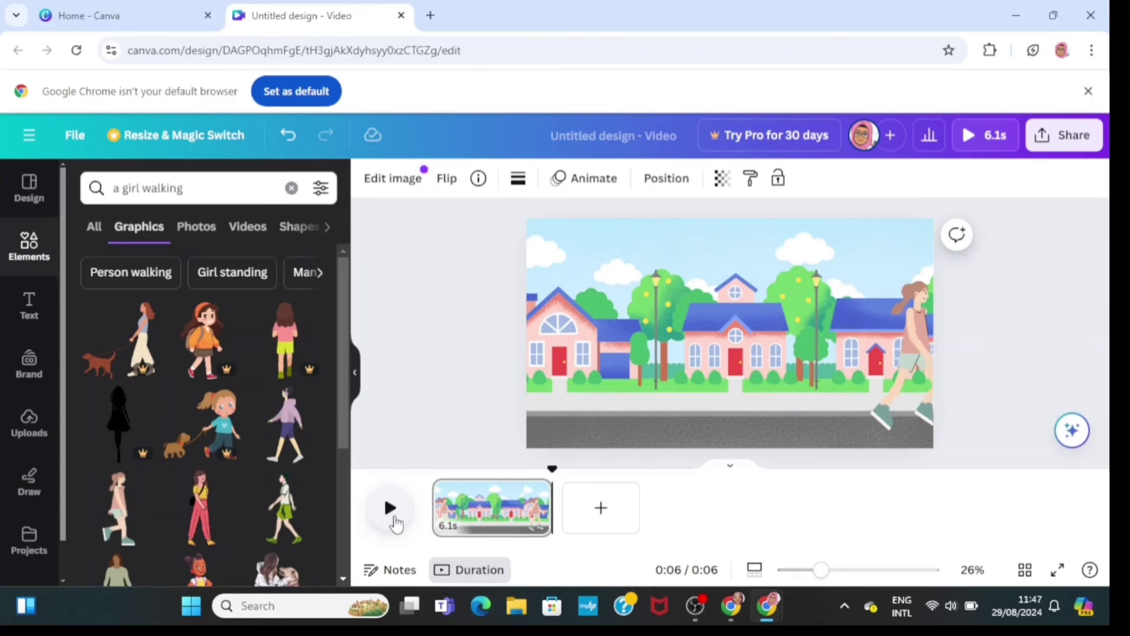
left_click(124, 16)
left_click(787, 307)
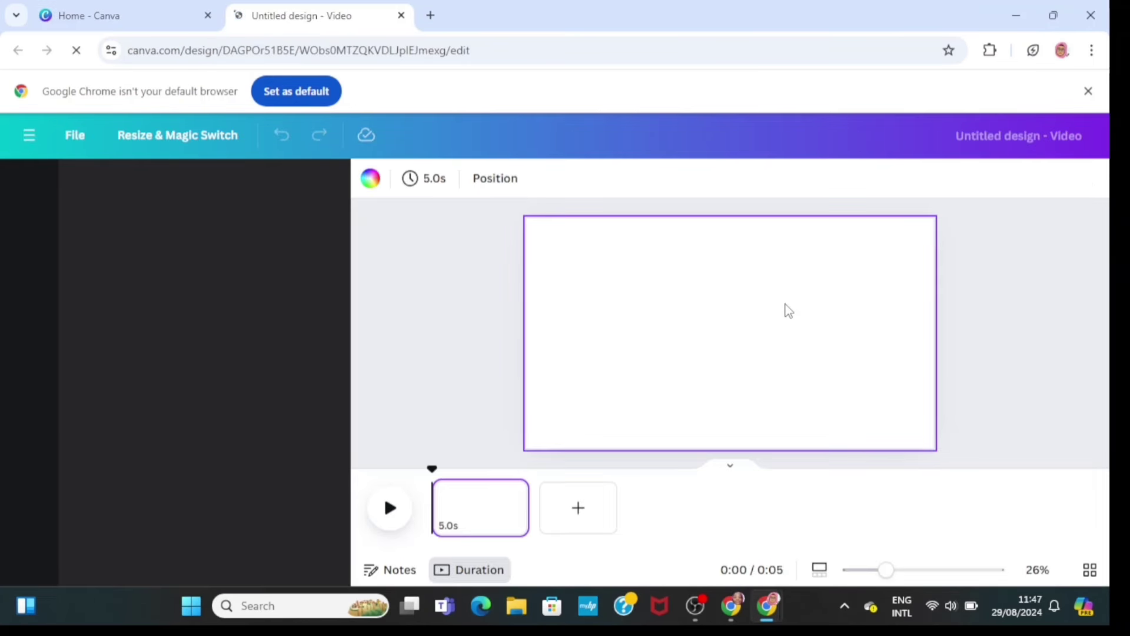
- Search Elements for 'winter background' graphics and add the snowy forest scene
left_click(29, 263)
left_click(177, 187)
type("winter")
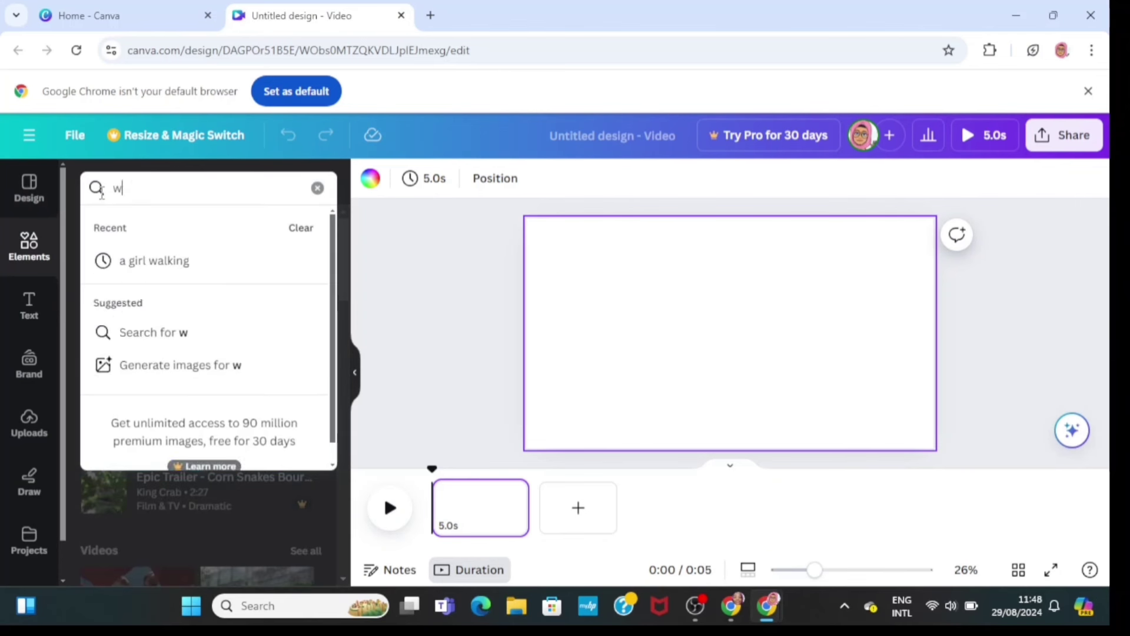
left_click(163, 288)
left_click(140, 231)
scroll(336, 554, "down", 2)
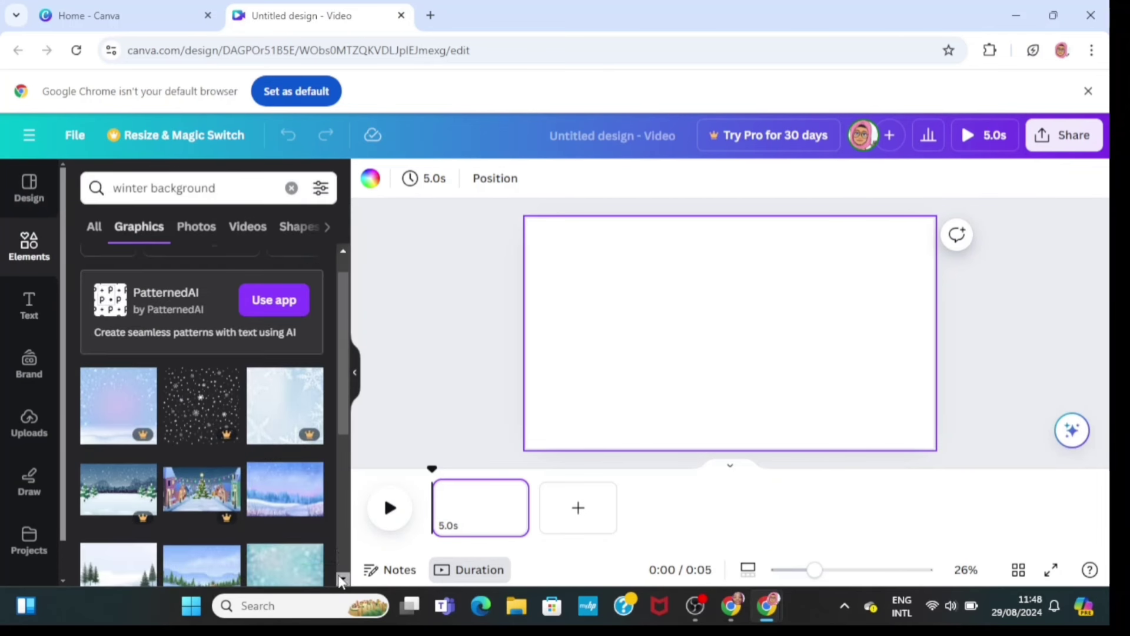
scroll(306, 471, "down", 1)
left_click(288, 412)
- Stretch the snowy forest scene to cover the whole page
left_click_drag(601, 423, 568, 449)
left_click_drag(566, 348, 526, 350)
left_click_drag(859, 345, 934, 344)
left_click_drag(734, 240, 730, 217)
left_click(497, 348)
left_click(291, 188)
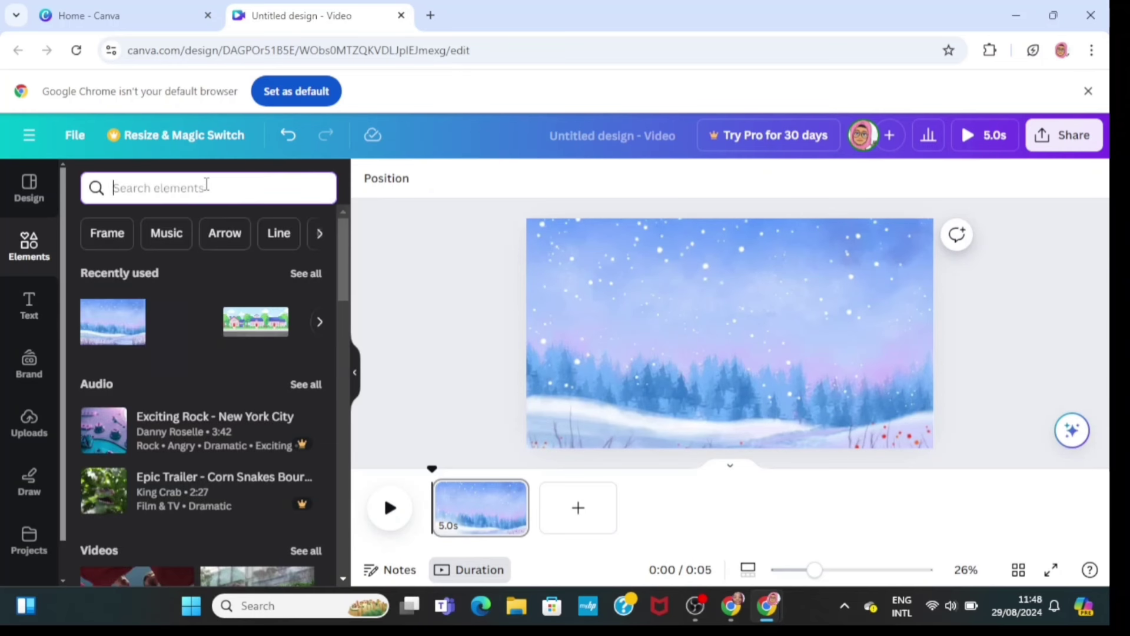
- Add a circle shape and give it a light blue colour
type("cir")
left_click(155, 256)
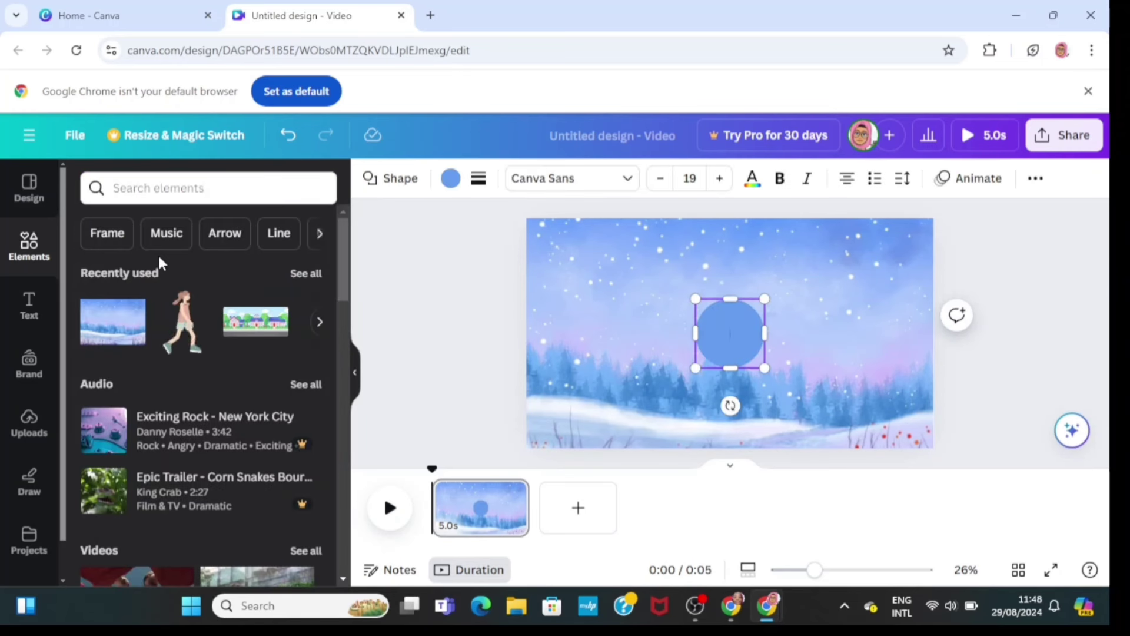
left_click(159, 196)
type("circl")
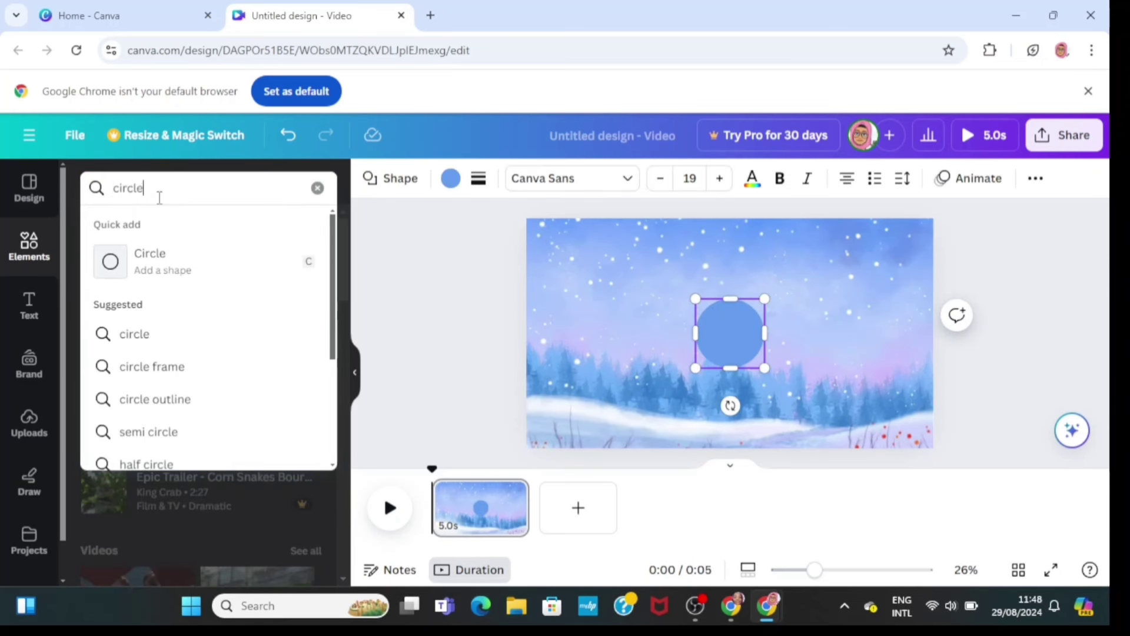
type("e")
key("Return")
left_click(736, 263)
left_click(730, 333)
left_click(451, 179)
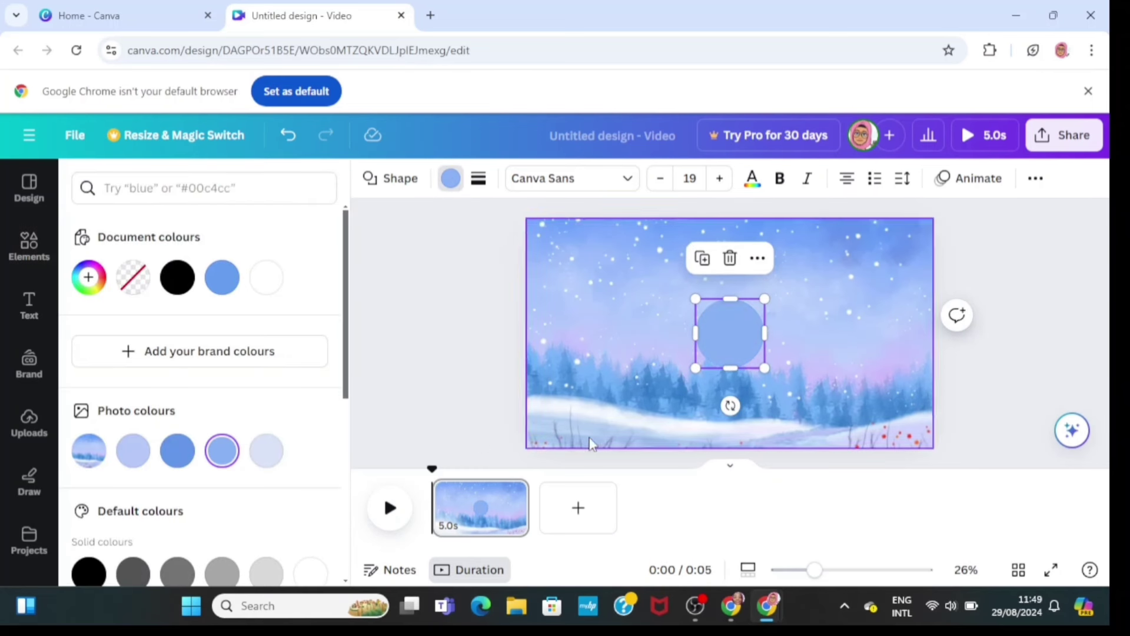
- Reshape the blue circle into a wide, flat oval on the snowy ground
left_click_drag(743, 368, 828, 411)
left_click_drag(751, 392, 751, 385)
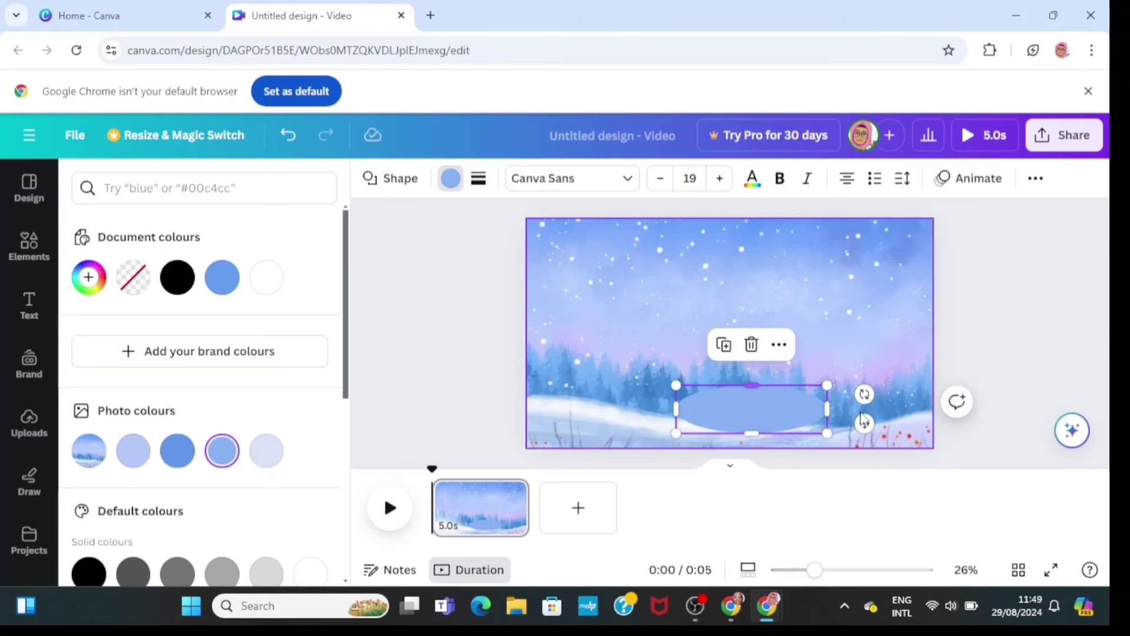
left_click_drag(676, 417, 618, 417)
left_click_drag(823, 446, 807, 441)
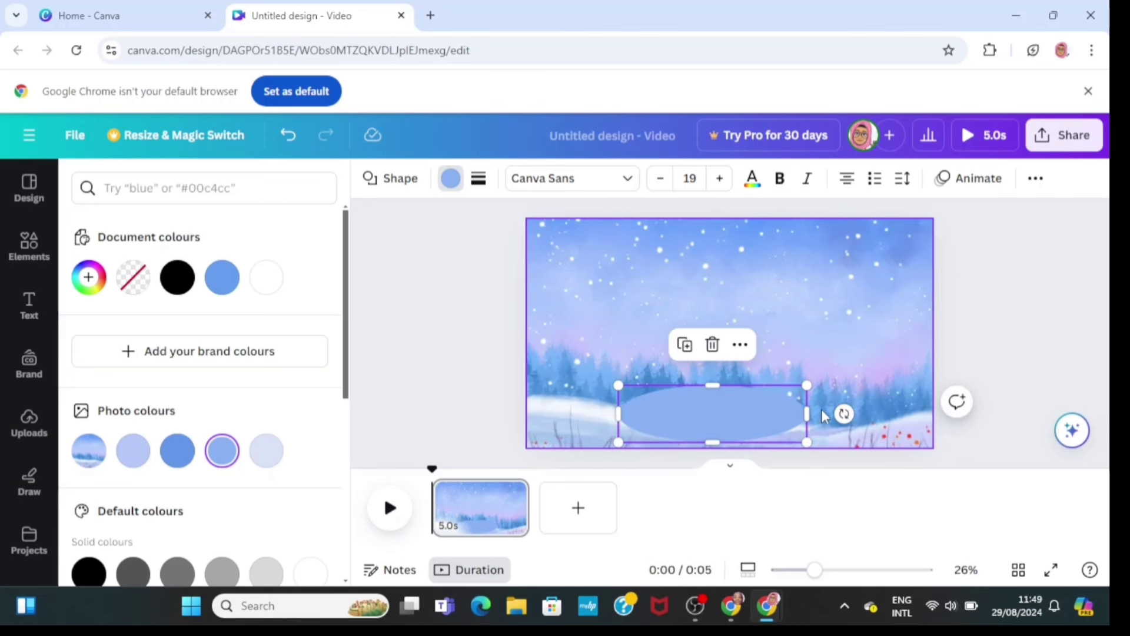
left_click(898, 341)
left_click(800, 411)
left_click_drag(806, 385, 837, 376)
left_click_drag(730, 441, 733, 476)
left_click(799, 312)
left_click(659, 419)
left_click_drag(612, 419, 595, 420)
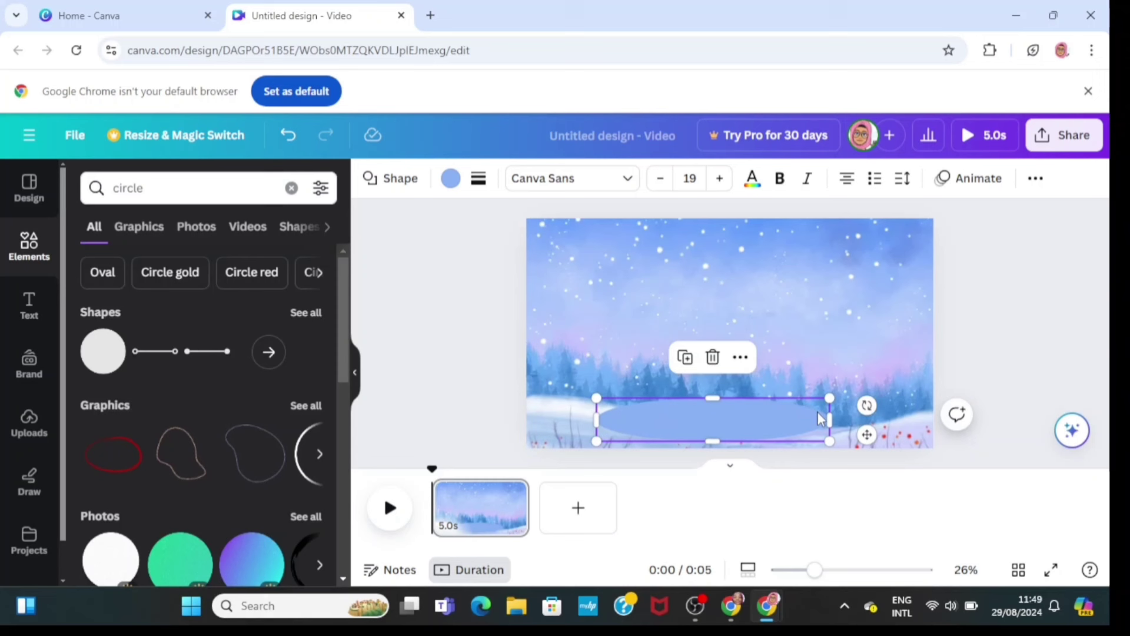
left_click(788, 315)
- Search Elements for 'skating' graphics and place a resized skating polar bear on the ice
left_click(291, 187)
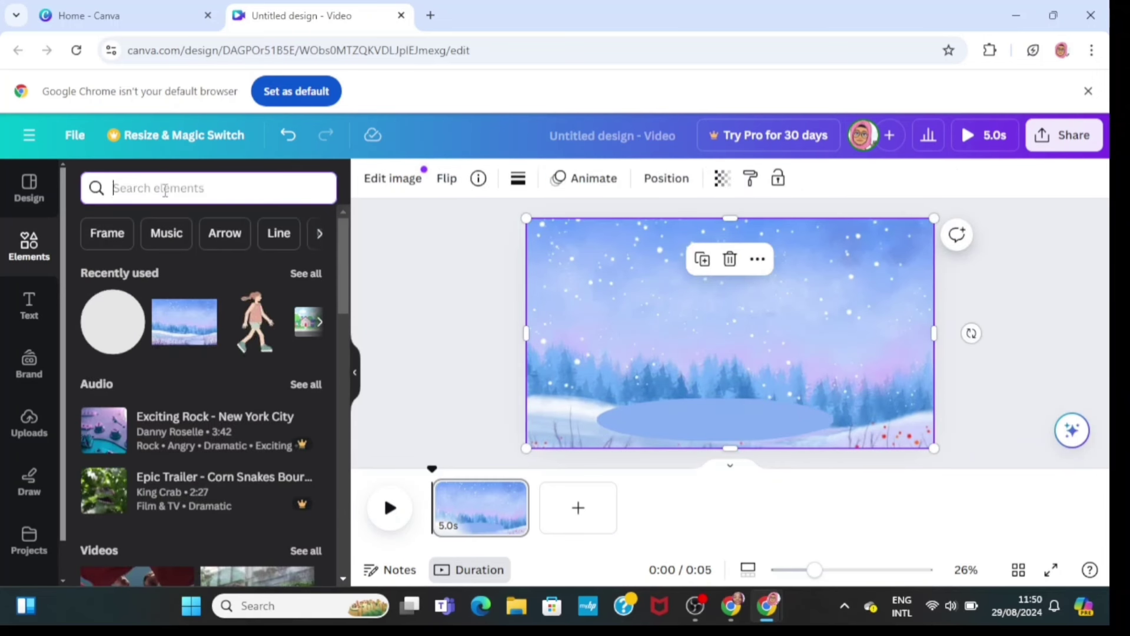
left_click(165, 189)
type("skating")
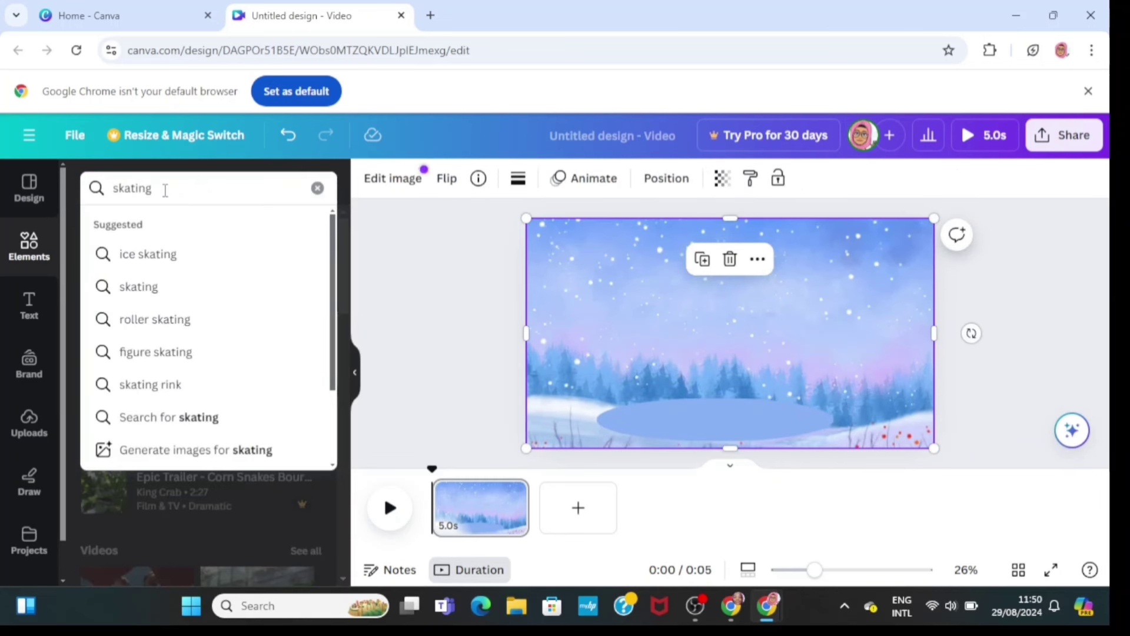
left_click(144, 287)
left_click(138, 228)
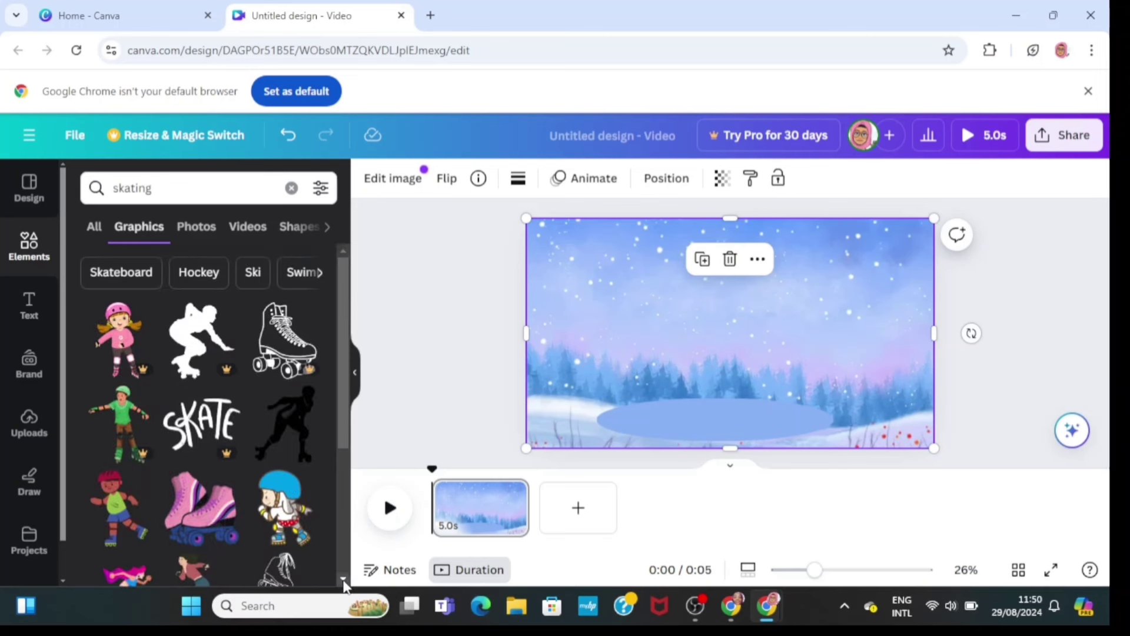
scroll(341, 574, "down", 5)
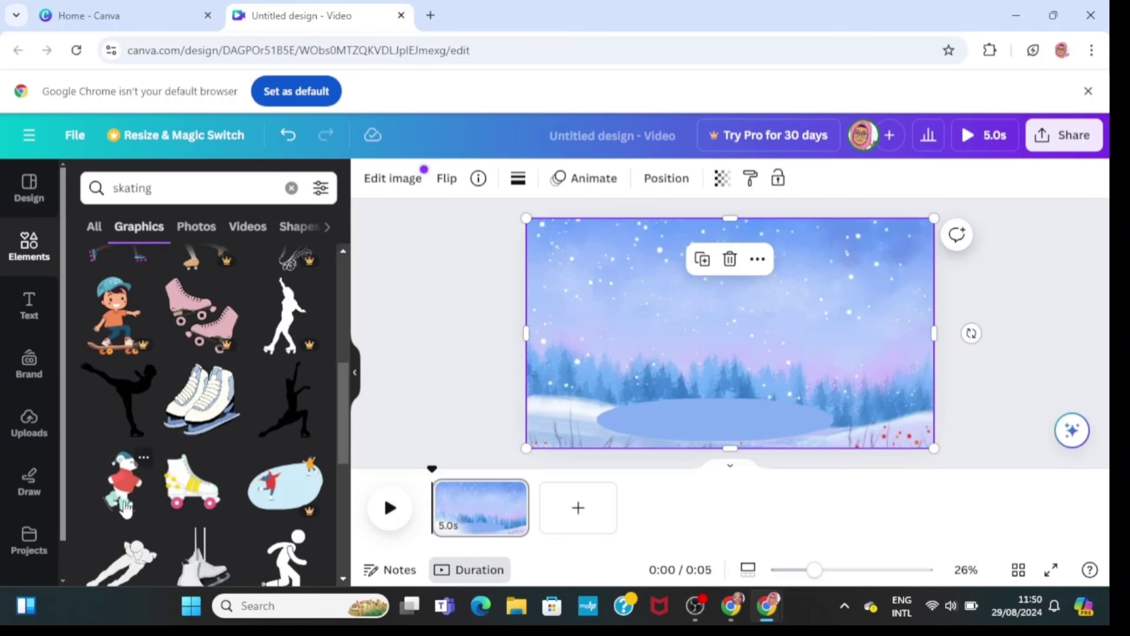
left_click(126, 509)
left_click_drag(794, 242, 739, 320)
left_click_drag(713, 369, 683, 375)
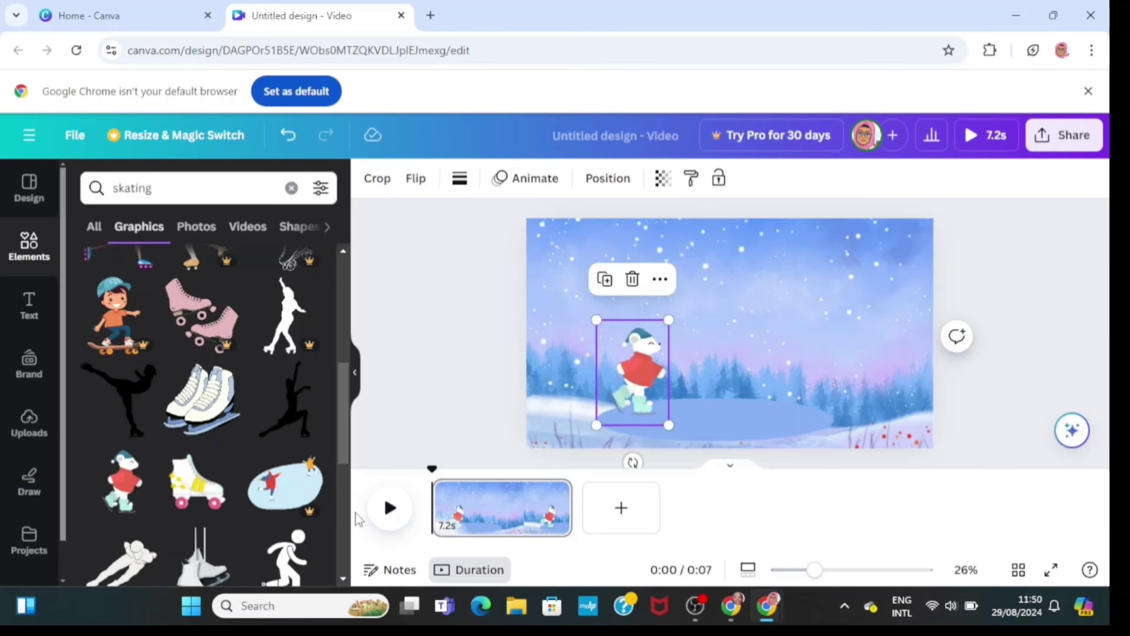
- Add the skating elephant, flip it horizontally, and size it onto the rink's right side
scroll(340, 577, "down", 10)
scroll(342, 582, "down", 10)
scroll(341, 579, "down", 5)
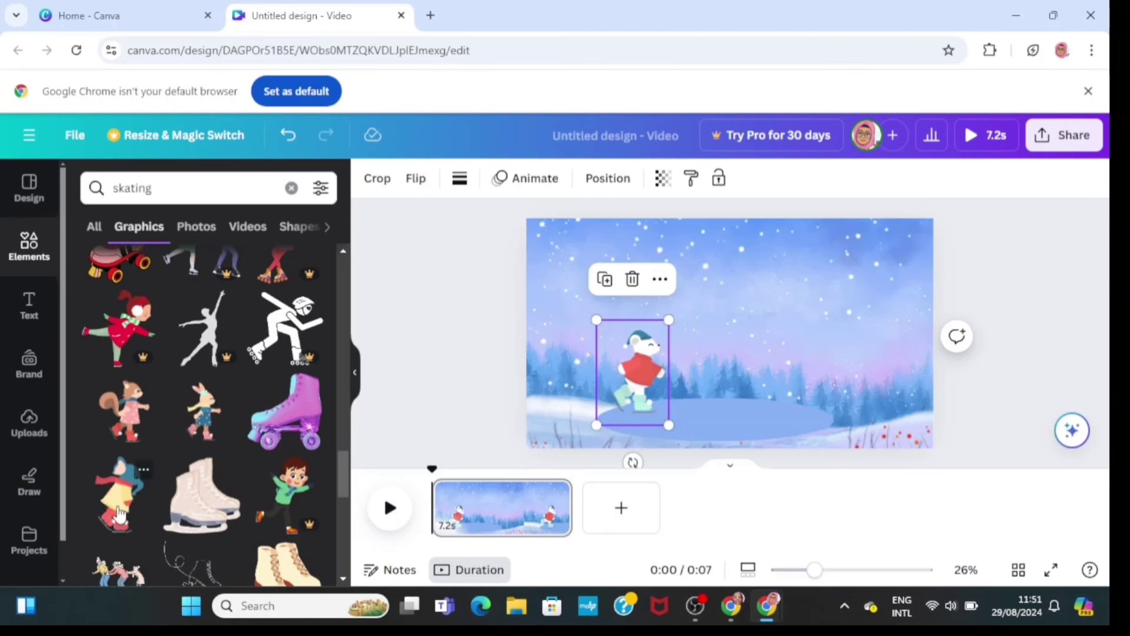
left_click(120, 514)
left_click(418, 181)
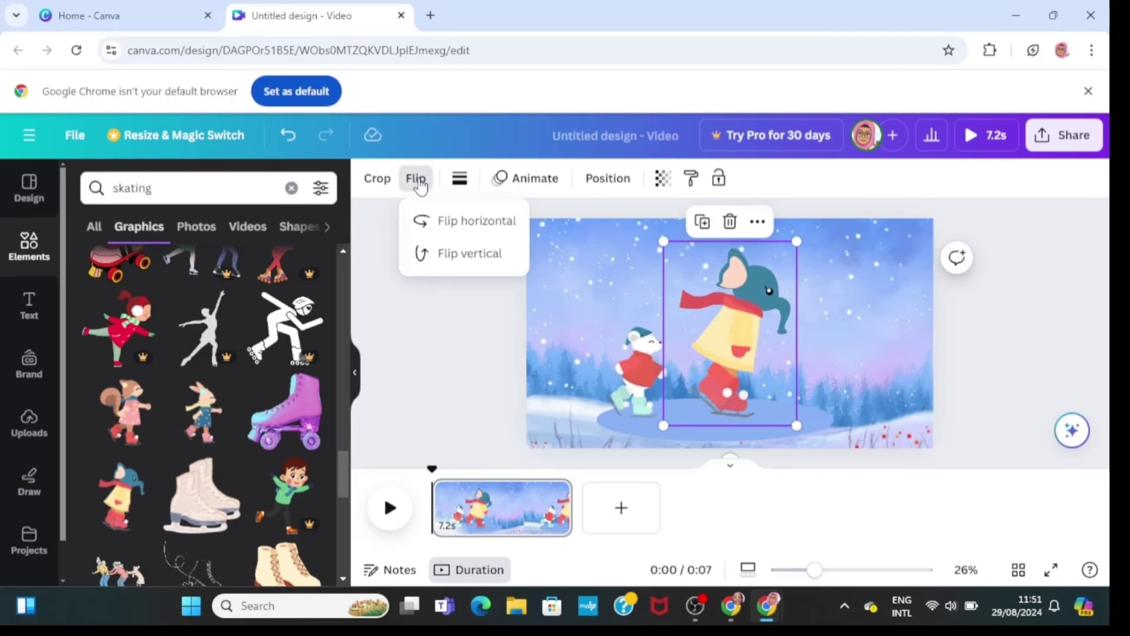
left_click(451, 232)
left_click_drag(796, 242, 745, 311)
left_click_drag(727, 360, 808, 369)
mouse_move(825, 320)
left_mouse_down()
mouse_move(815, 347)
mouse_move(845, 319)
left_mouse_up()
left_click(667, 332)
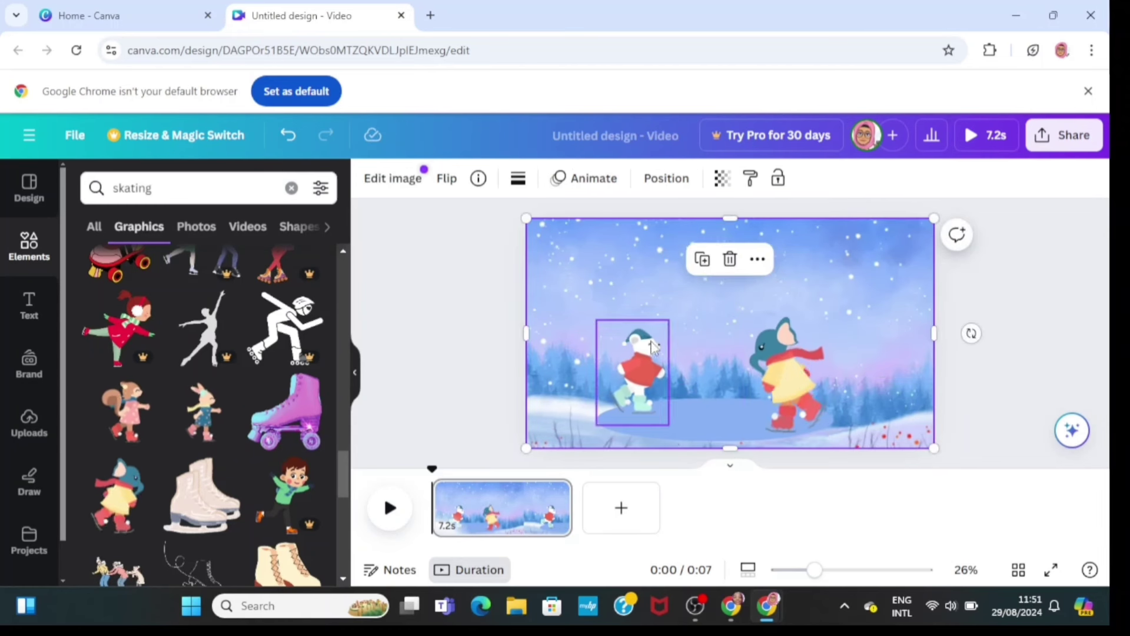
left_click(637, 355)
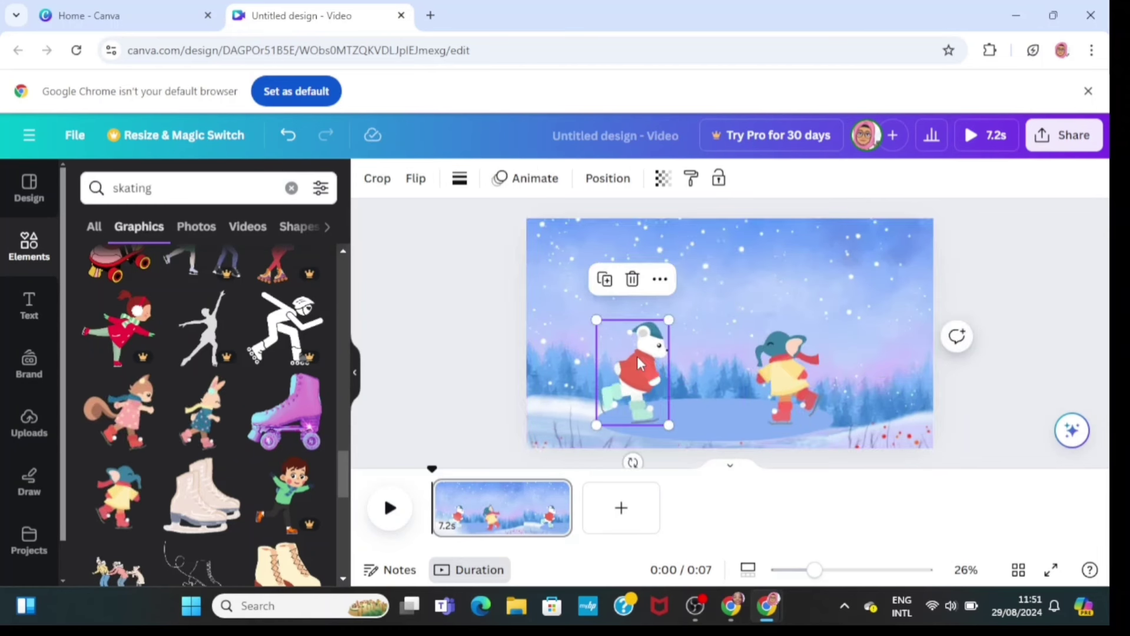
left_click(536, 183)
- Record motion paths: the polar bear gliding right, the elephant gliding left across the ice
left_click(249, 347)
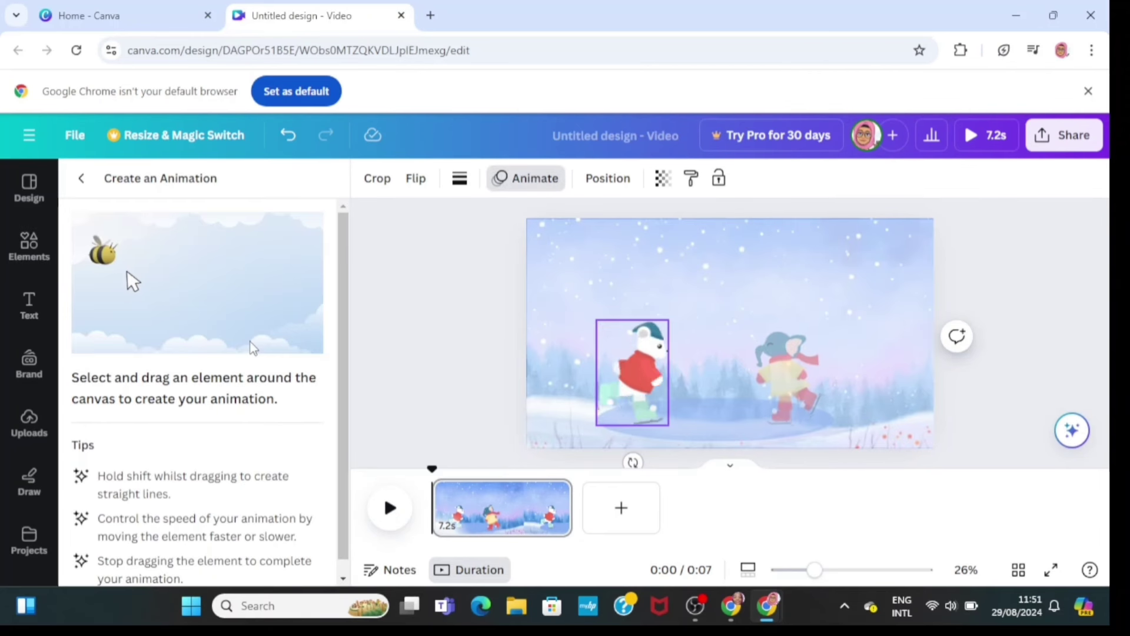
left_click(695, 355)
left_click(647, 373)
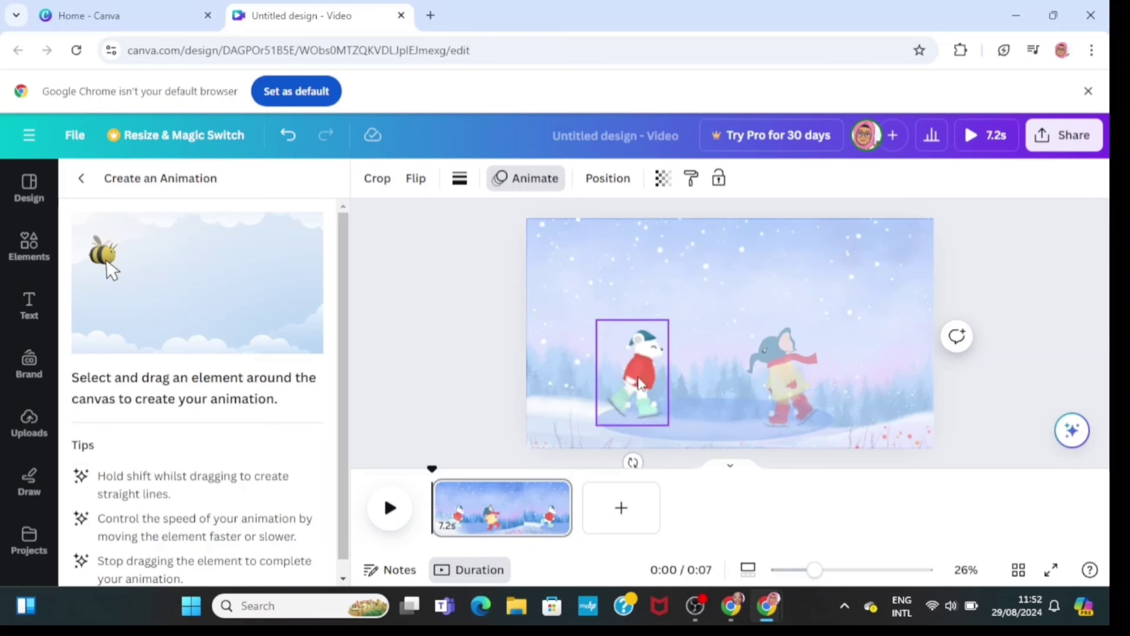
mouse_move(649, 378)
left_mouse_down()
mouse_move(674, 388)
mouse_move(736, 374)
left_mouse_up()
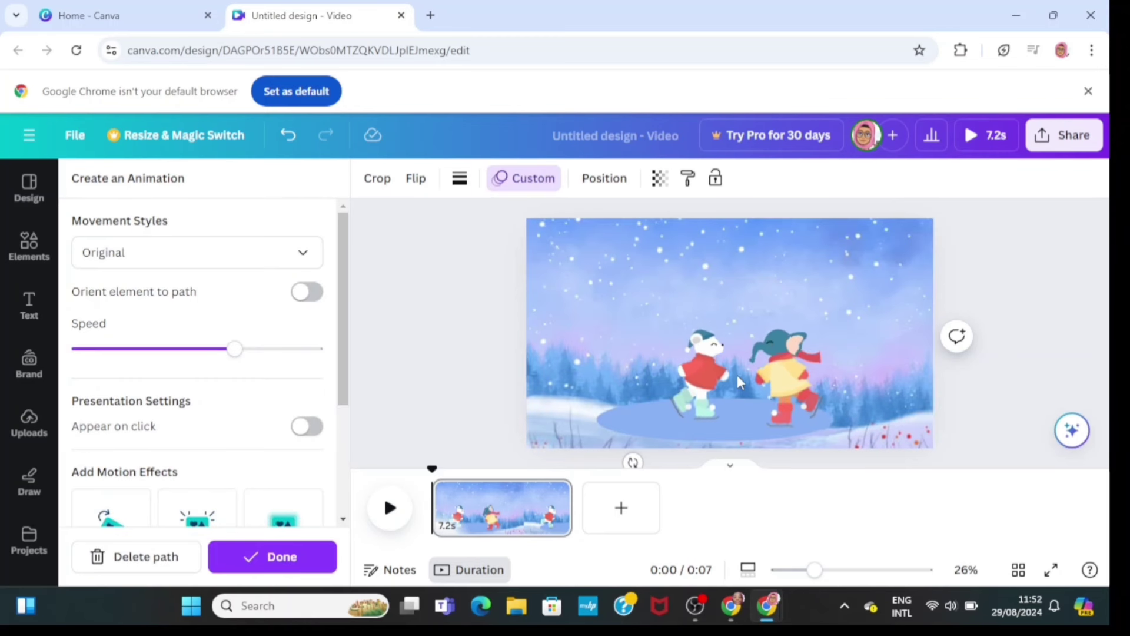
left_click(799, 379)
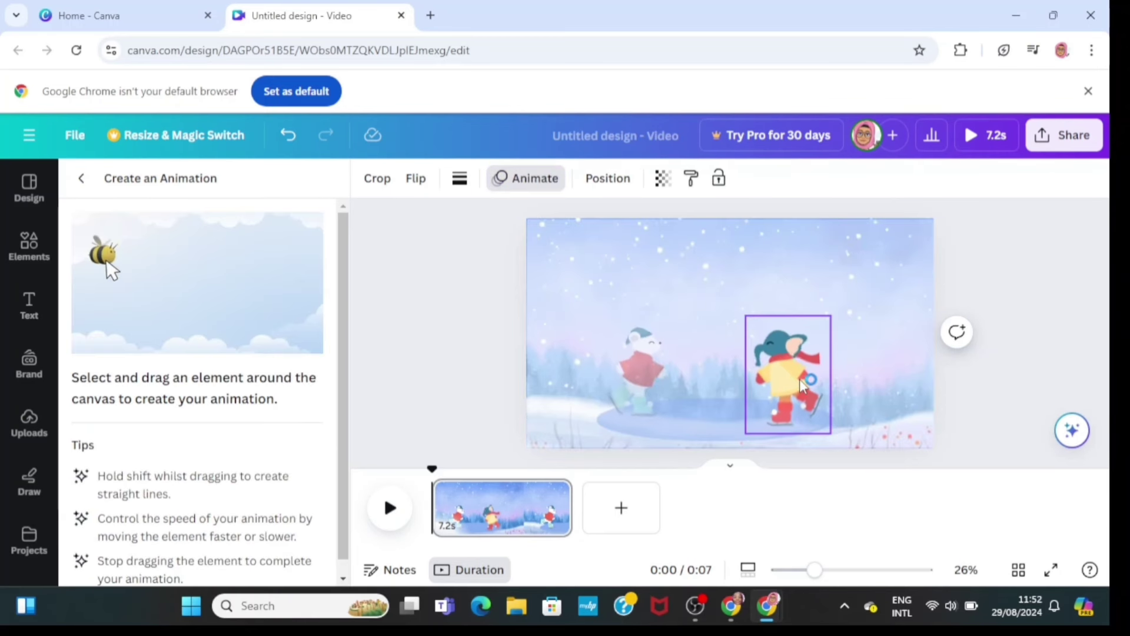
mouse_move(793, 380)
left_mouse_down()
mouse_move(742, 398)
mouse_move(663, 384)
left_mouse_up()
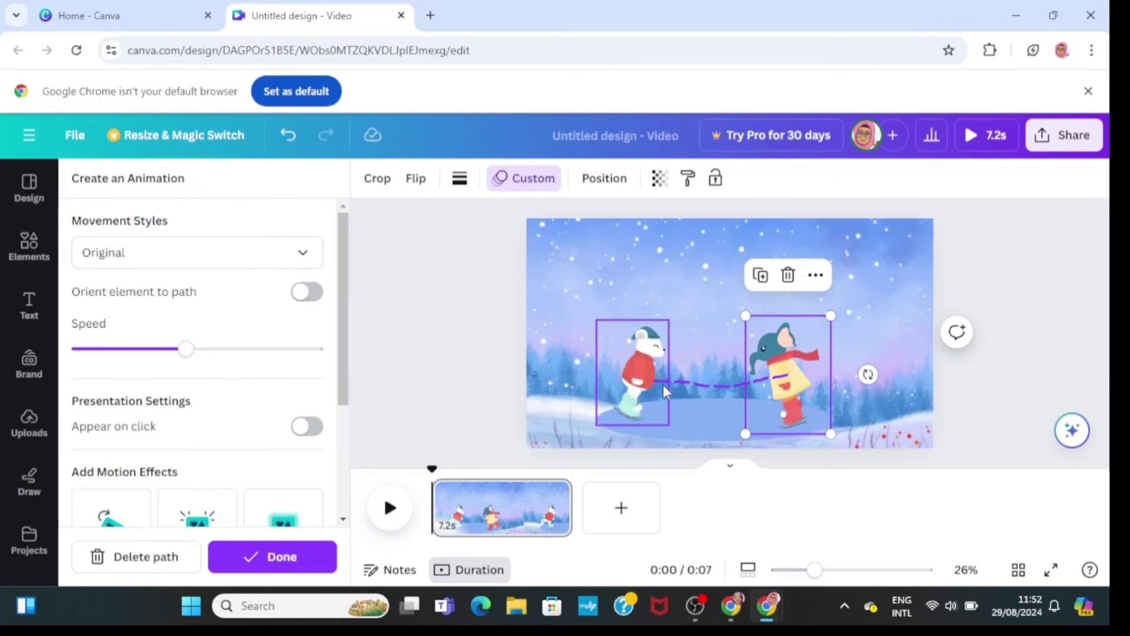
- Choose the Steady movement style, lower the speed, finish, and play the preview
left_click(304, 253)
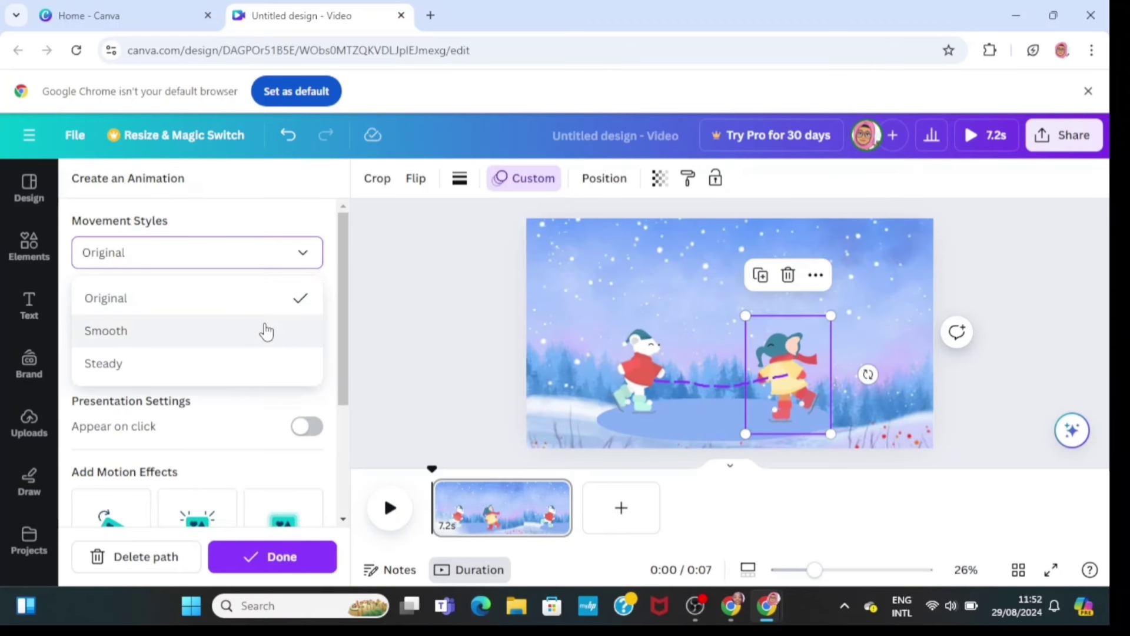
left_click(262, 360)
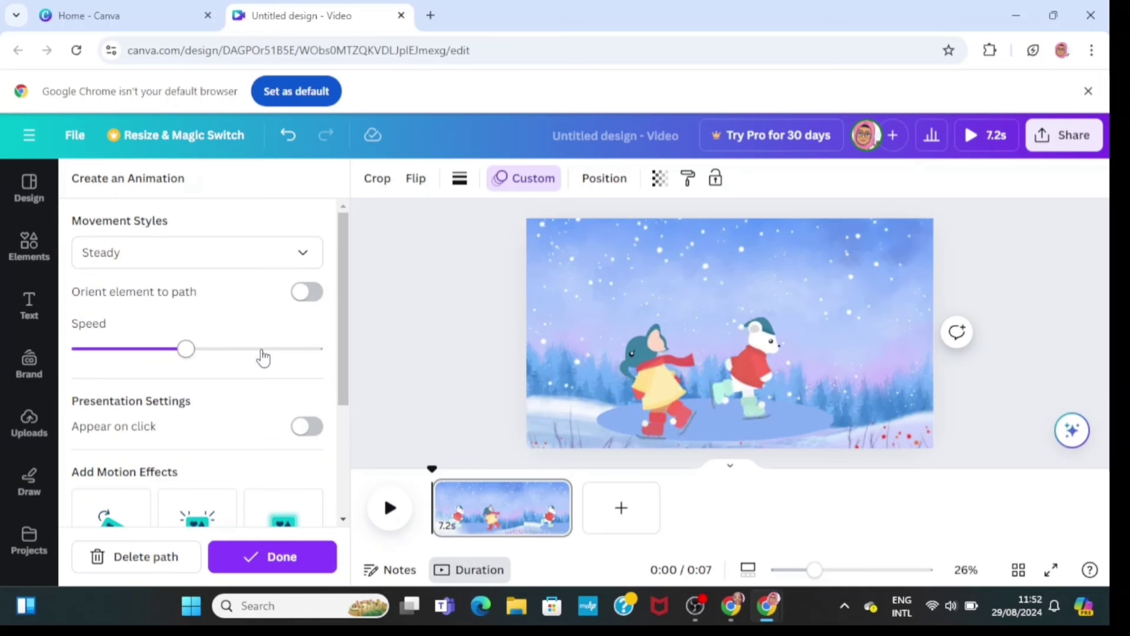
left_click_drag(136, 358, 97, 360)
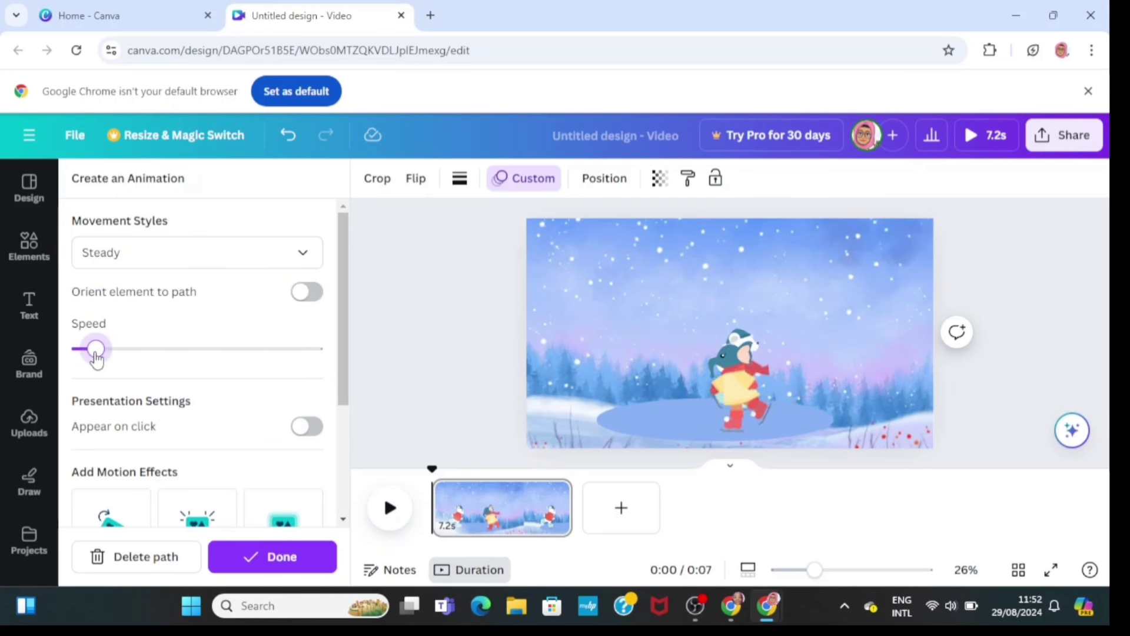
left_click(254, 543)
left_click(389, 509)
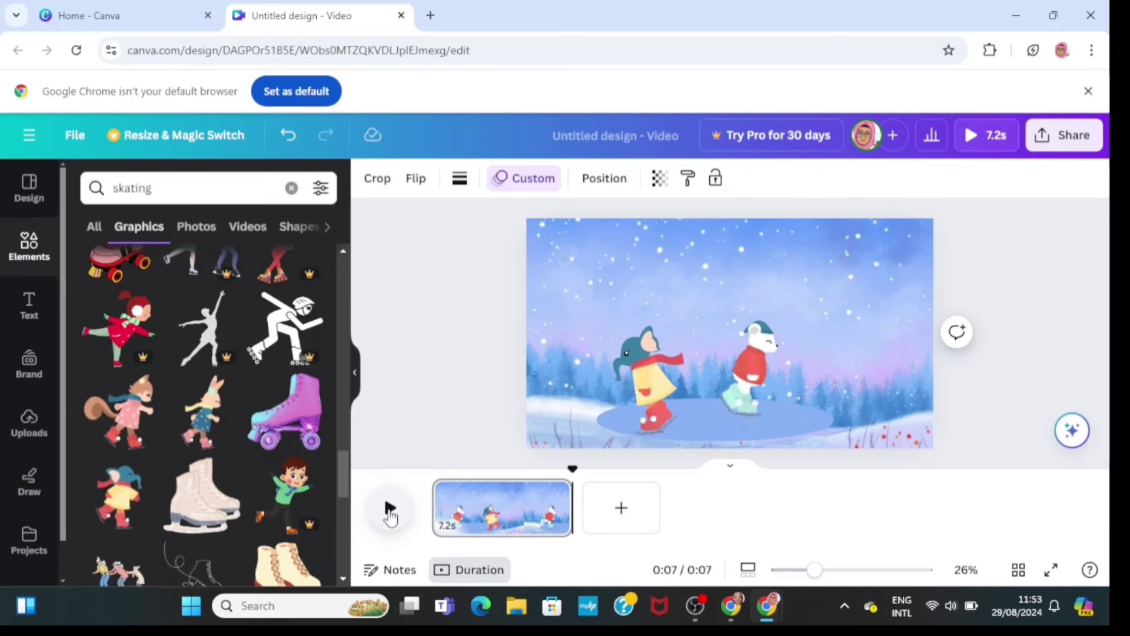
- Rename the design to 'Snow Skating' and replay the video
left_click(390, 510)
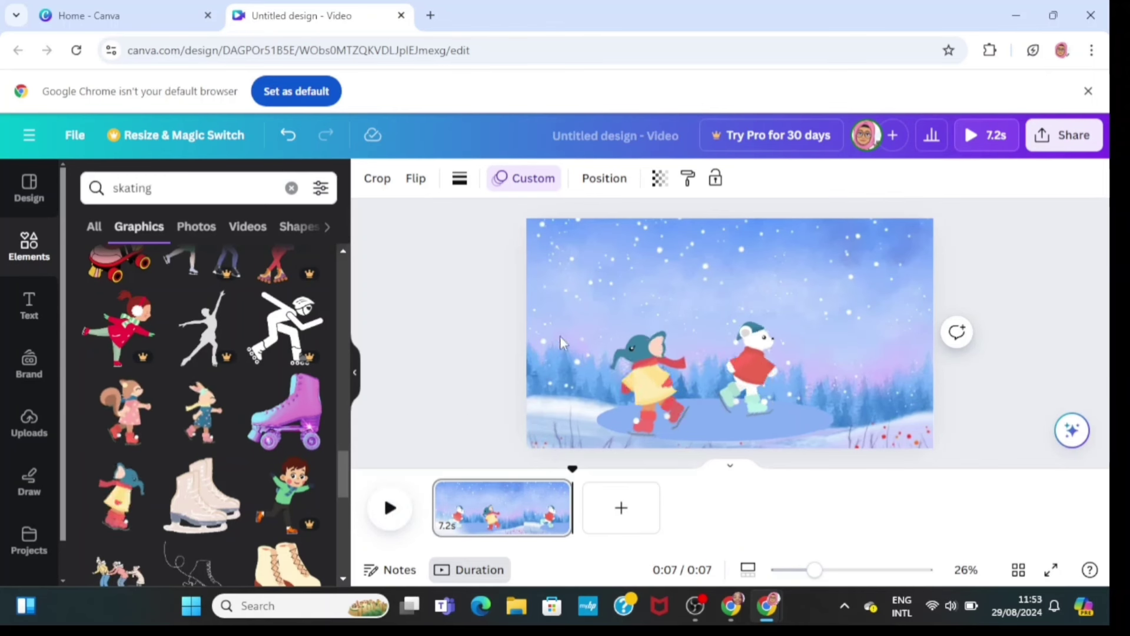
left_click(631, 140)
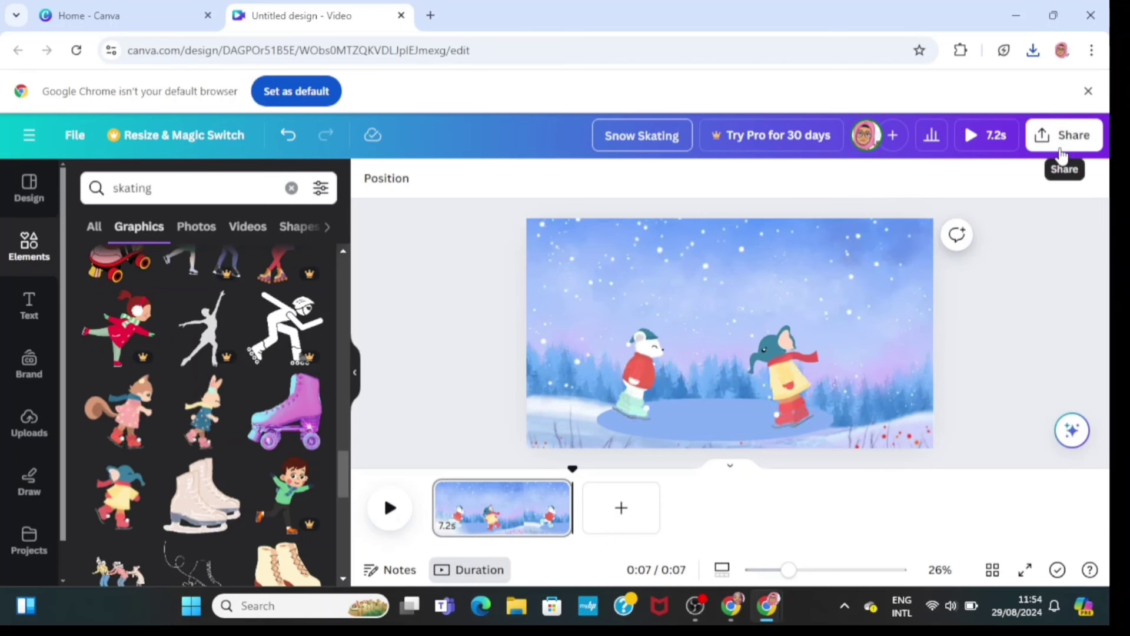
left_click(391, 512)
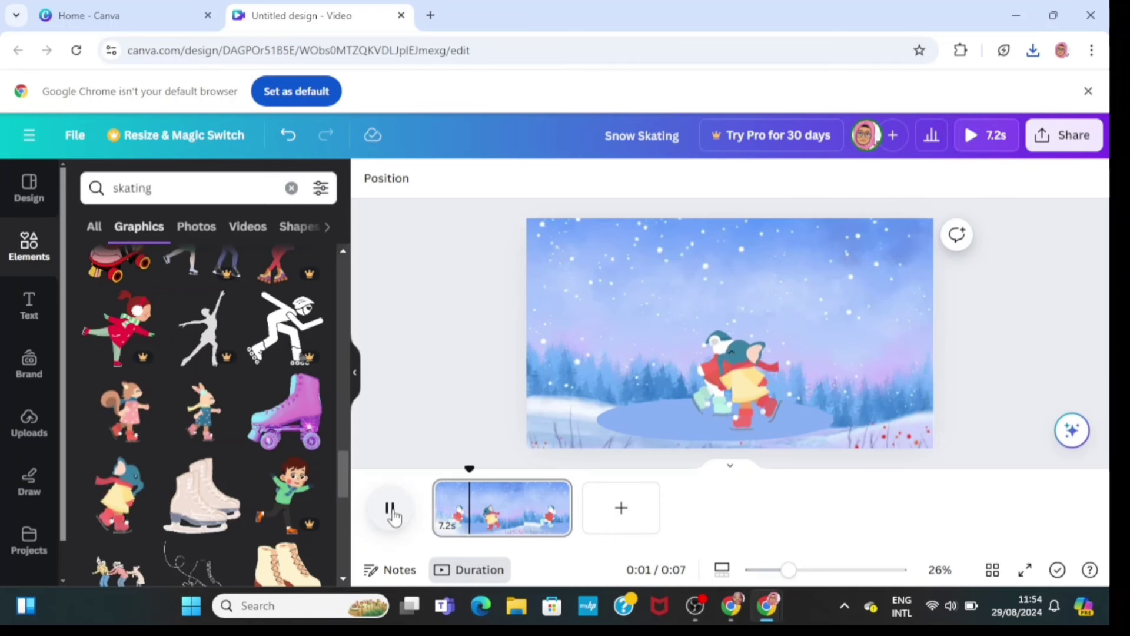
- Download the video as MP4, saving Snow Skating.mp4
left_click(1063, 135)
scroll(912, 441, "down", 3)
left_click(965, 433)
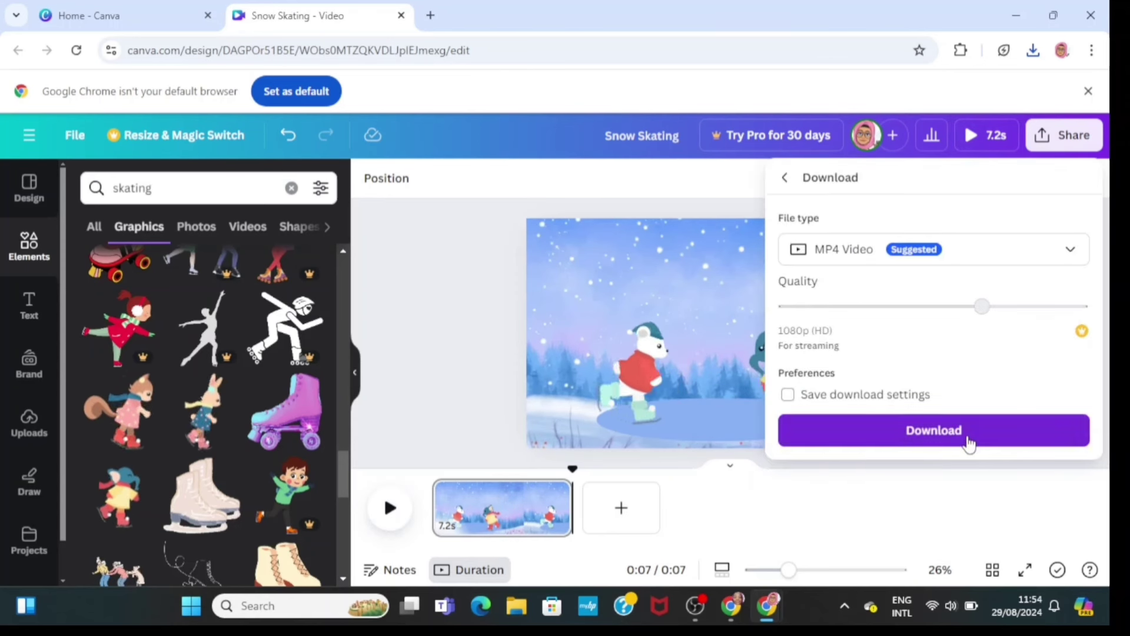
left_click(966, 438)
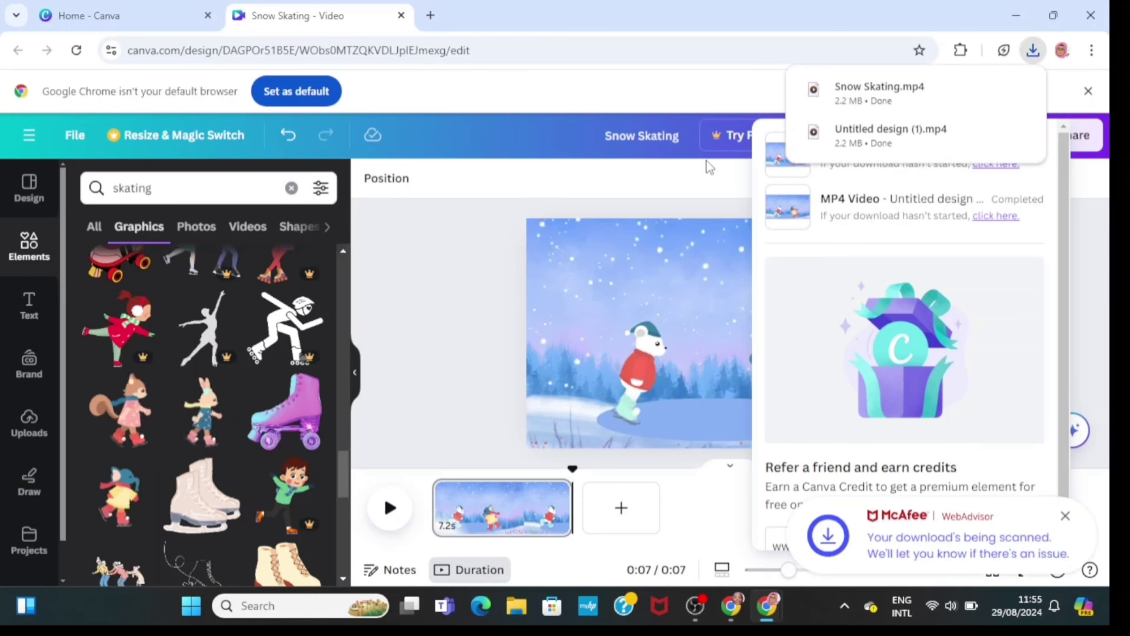
left_click(684, 181)
- Close the finished Snow Skating design and start a new blank video design
key("ctrl+w")
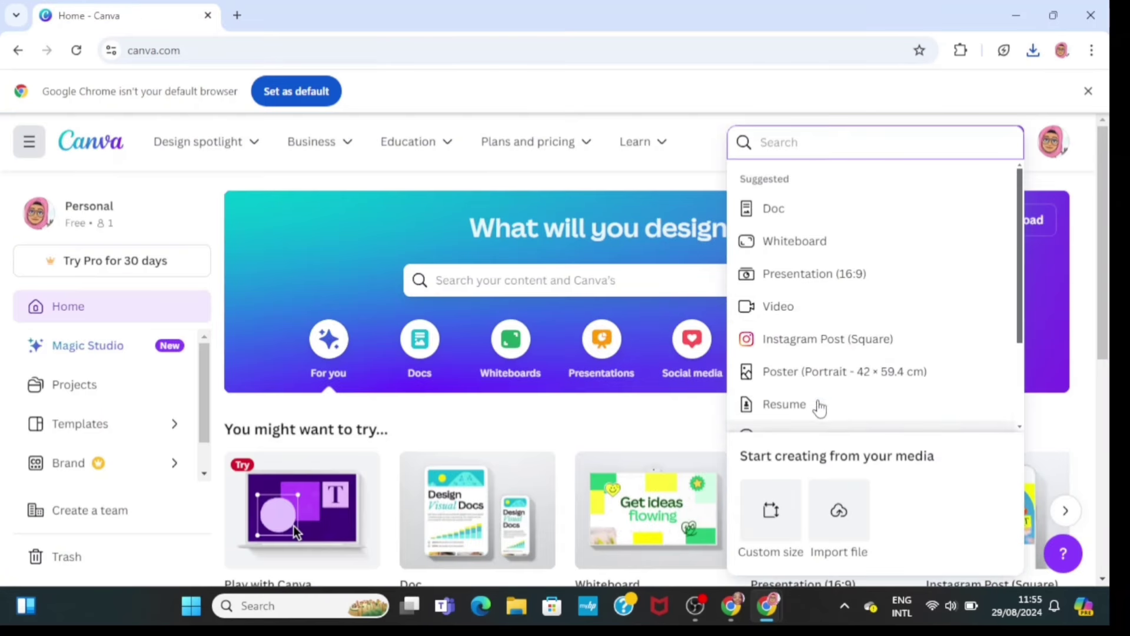
left_click(777, 321)
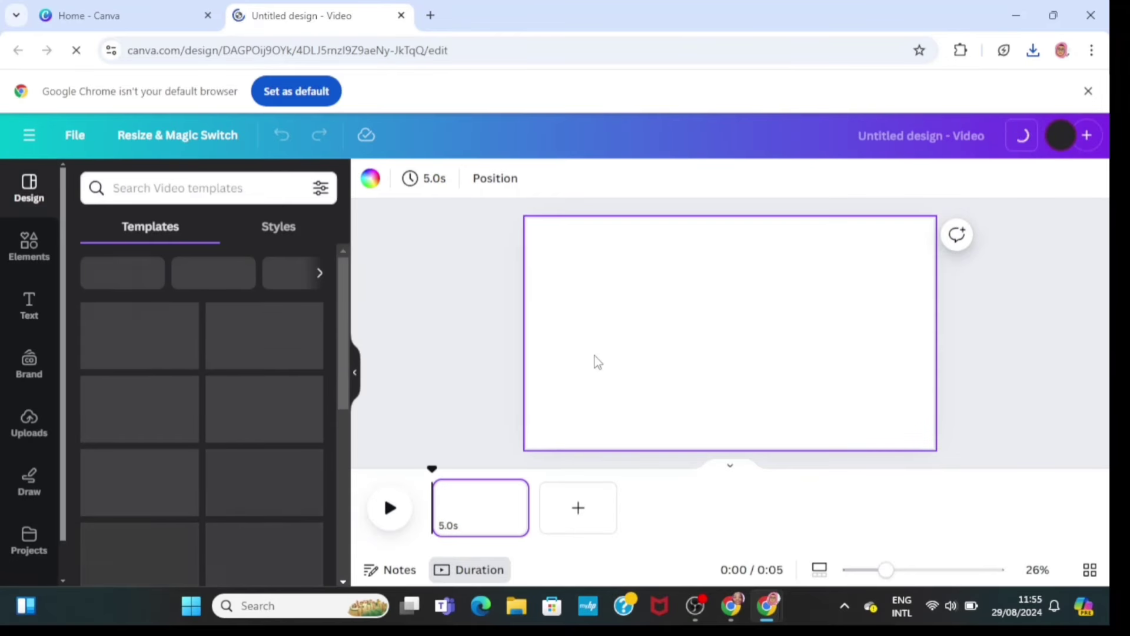
left_click(21, 262)
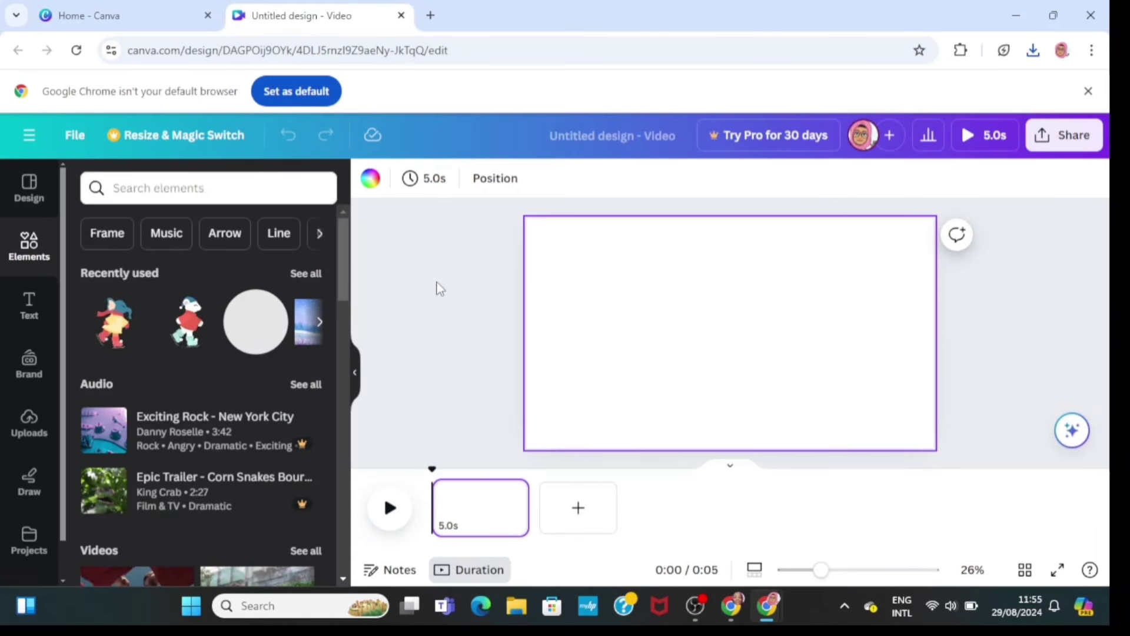
- Search the elements for 'landscape' and browse the Graphics results
left_click(235, 189)
type("land")
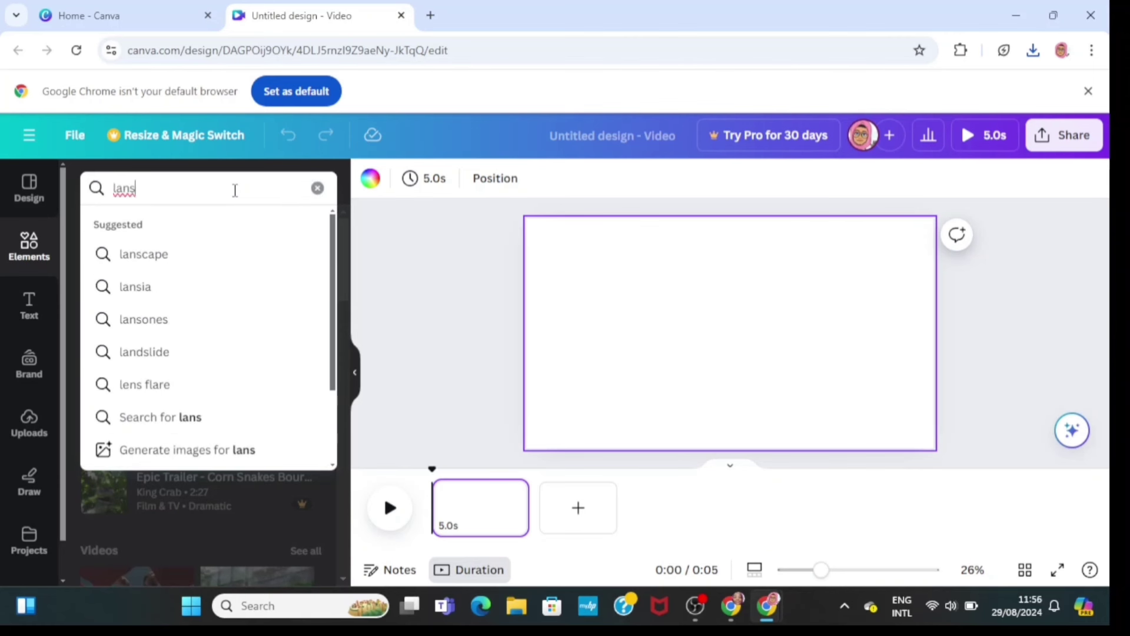
key("Return")
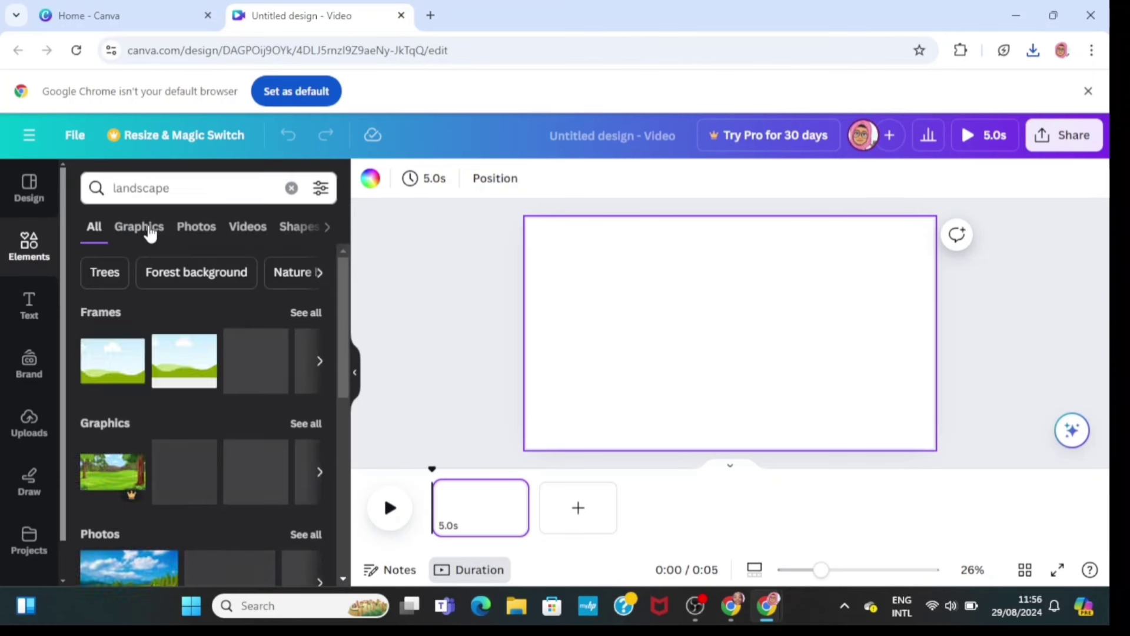
left_click(139, 227)
scroll(341, 573, "down", 2)
scroll(341, 573, "down", 4)
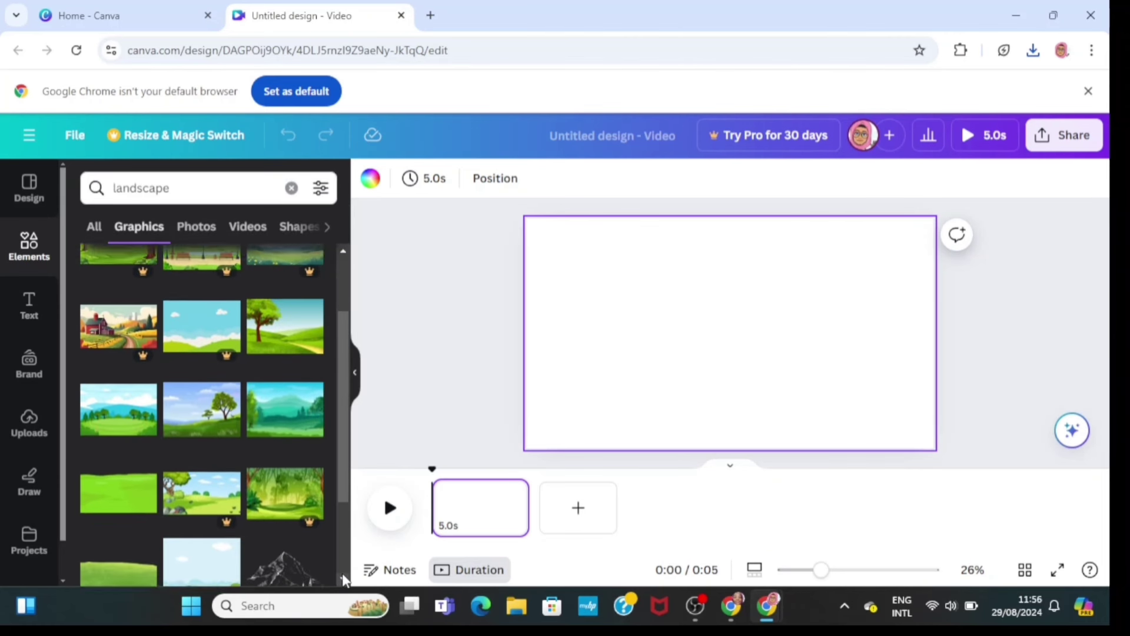
scroll(341, 574, "down", 3)
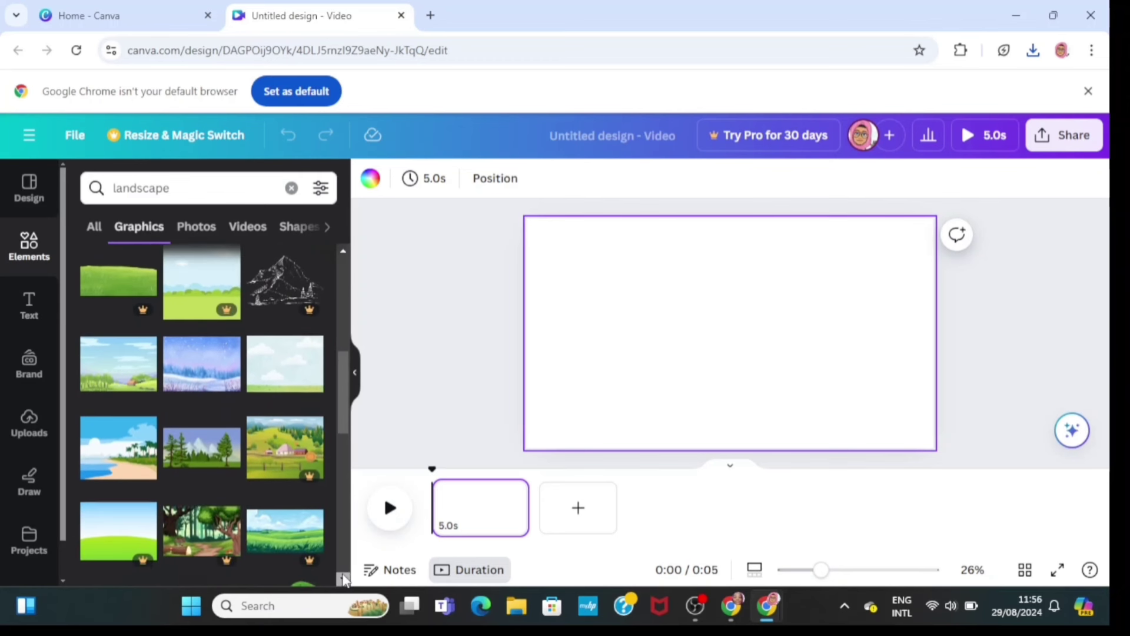
scroll(342, 575, "down", 3)
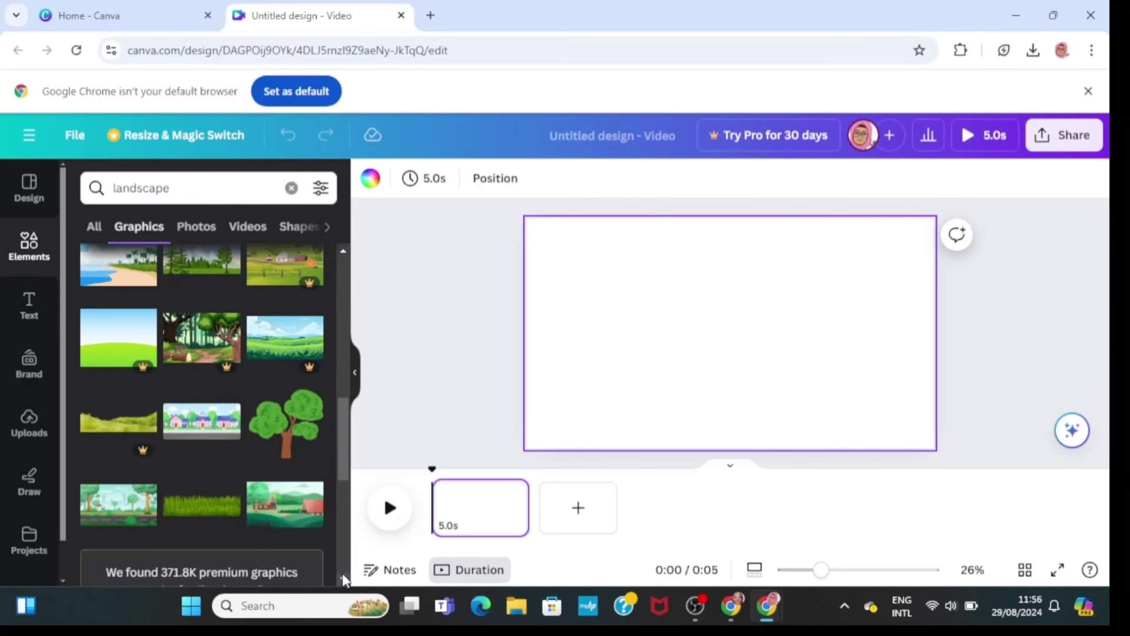
- Add the house landscape graphic and stretch it to fill the whole page
left_click(321, 471)
left_click_drag(575, 418, 526, 455)
left_click_drag(888, 240, 936, 215)
left_click(505, 293)
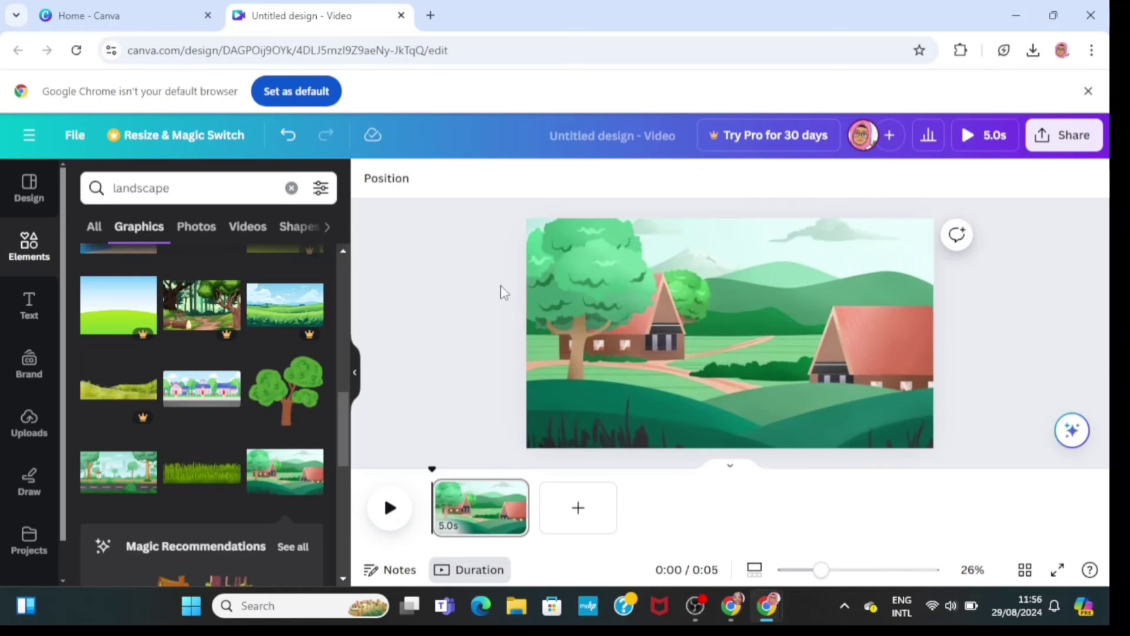
- Search 'bird' and place a small colourful bird near the top-right corner
left_click(291, 187)
type("bird")
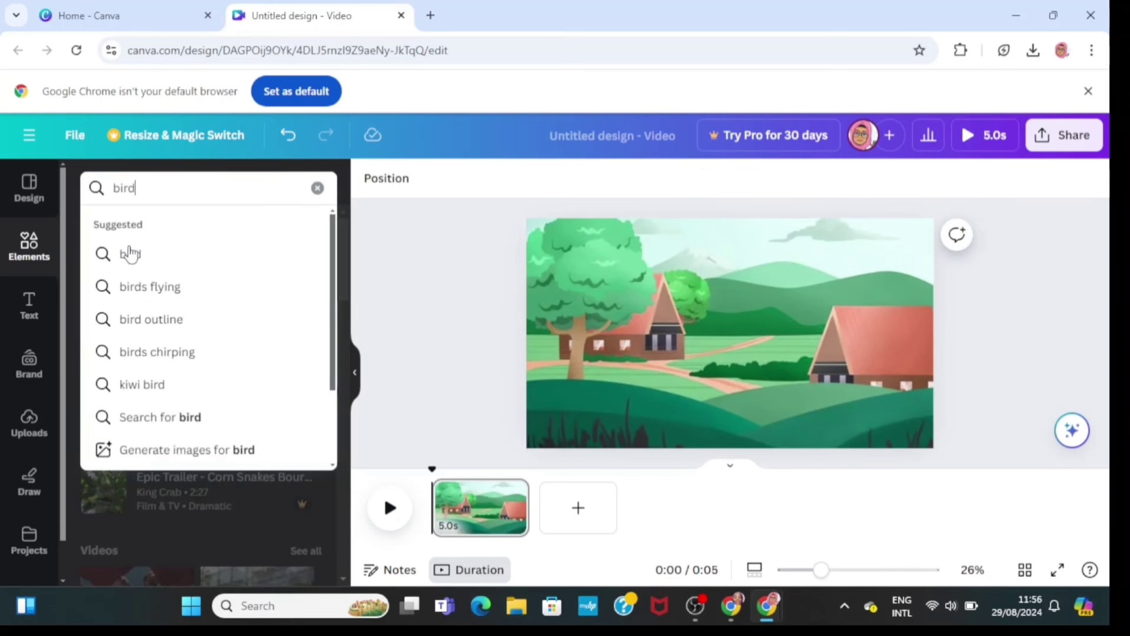
left_click(130, 252)
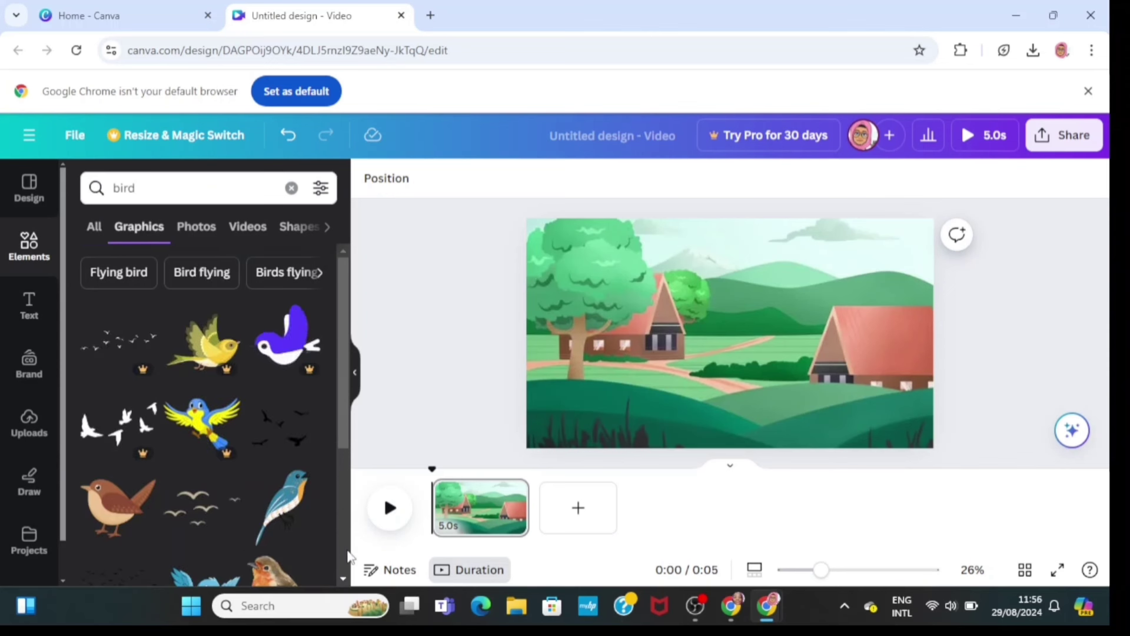
scroll(212, 471, "down", 2)
left_click(202, 468)
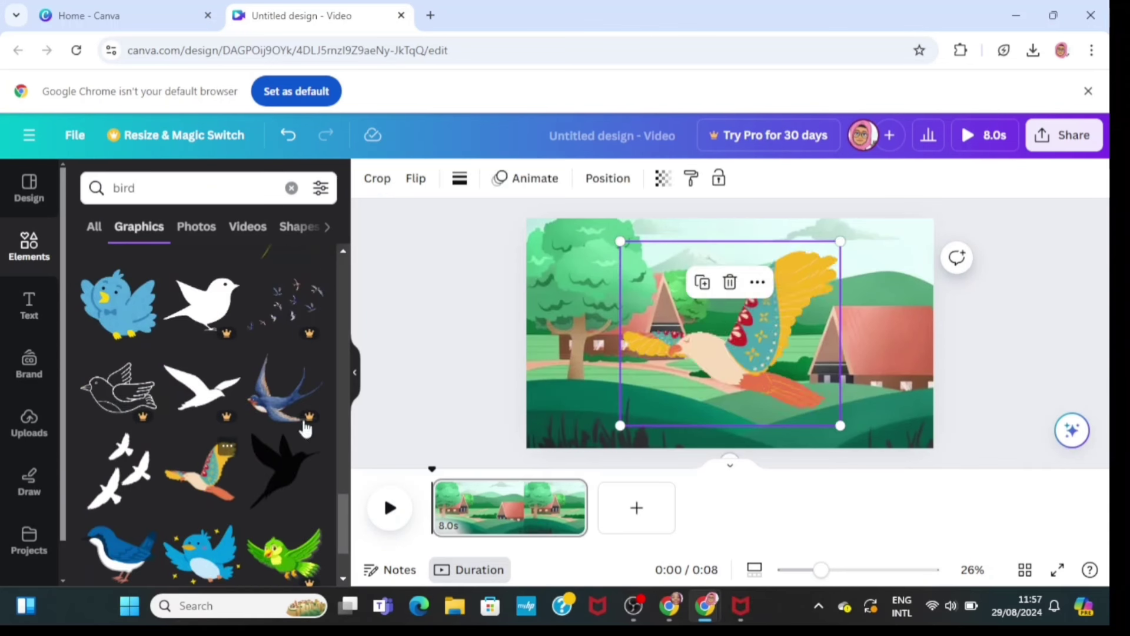
left_click_drag(839, 241, 917, 226)
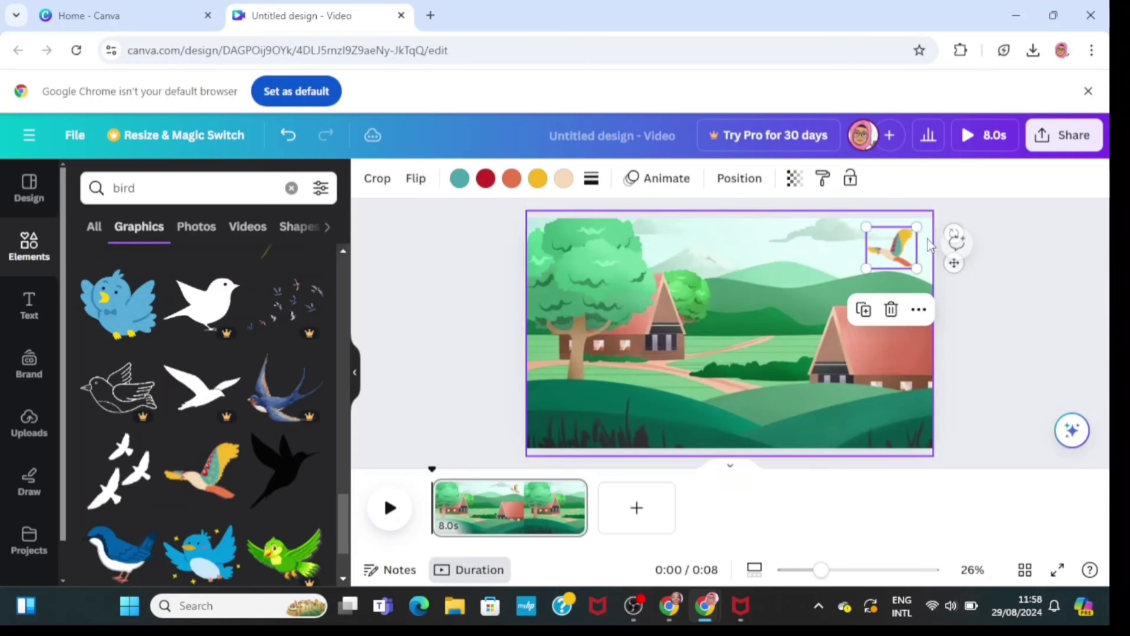
left_click(739, 307)
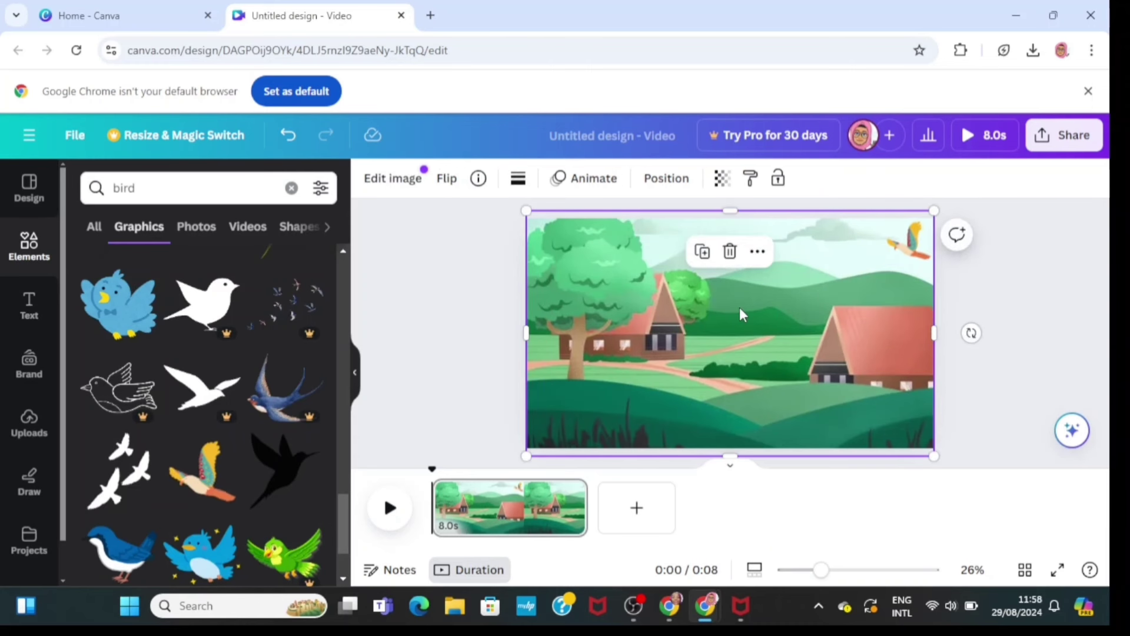
- Search 'rain' and browse the Videos results
left_click(291, 187)
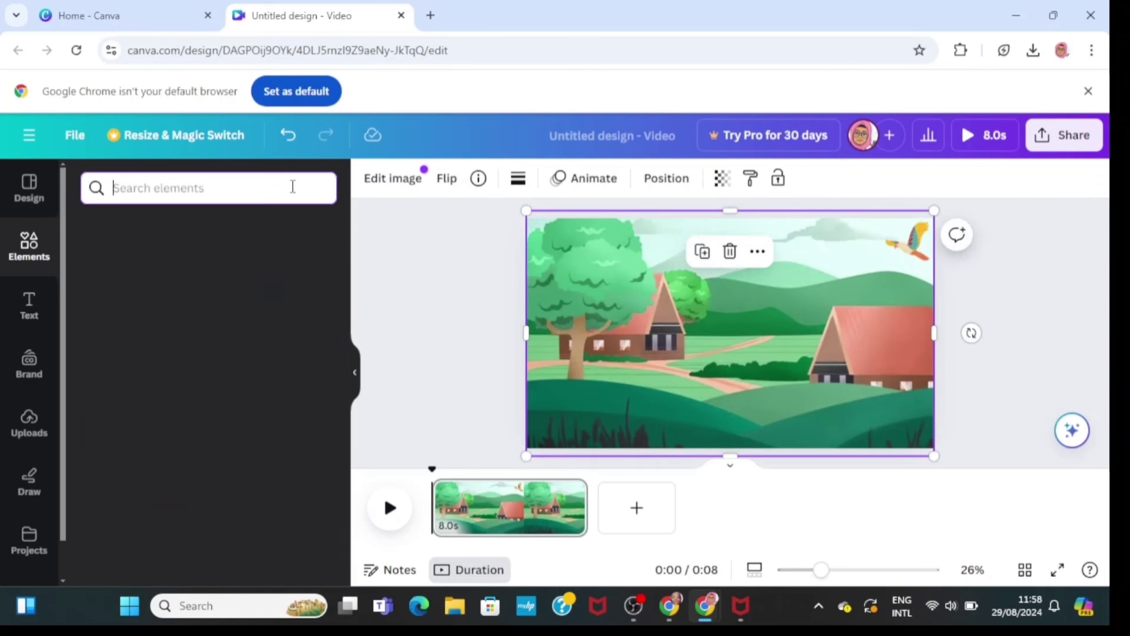
type("rain")
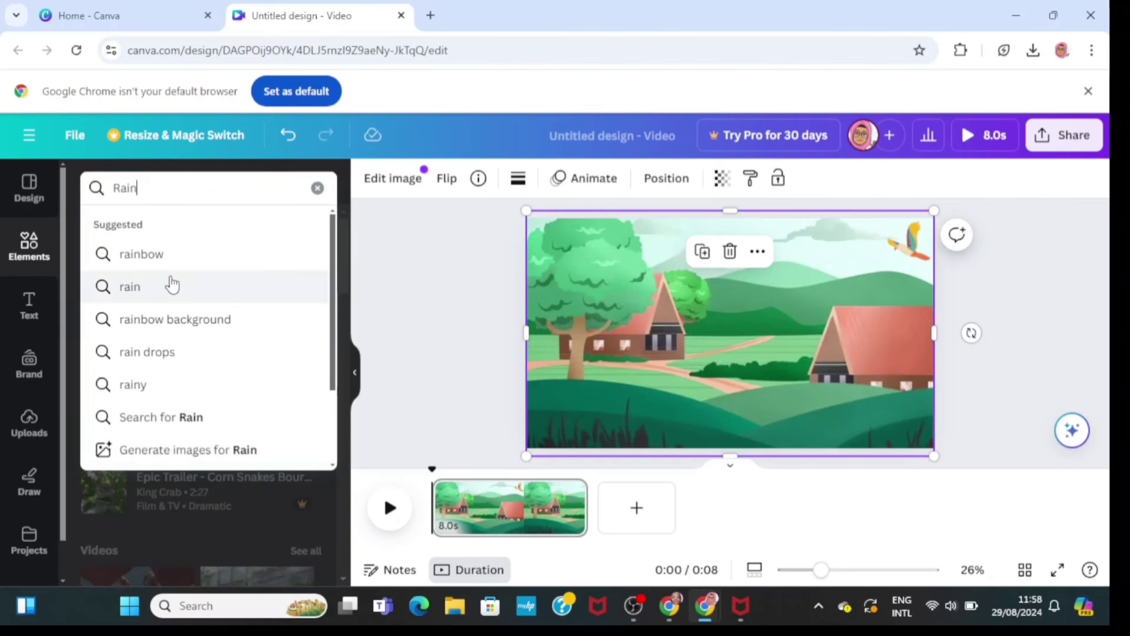
left_click(171, 285)
left_click(159, 232)
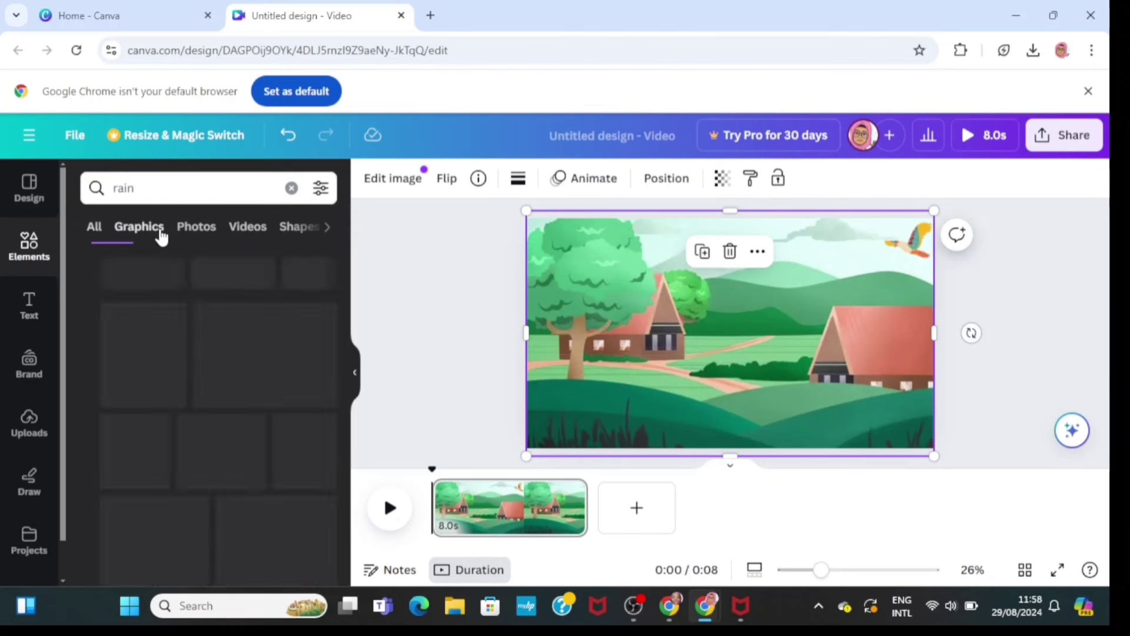
left_click(243, 227)
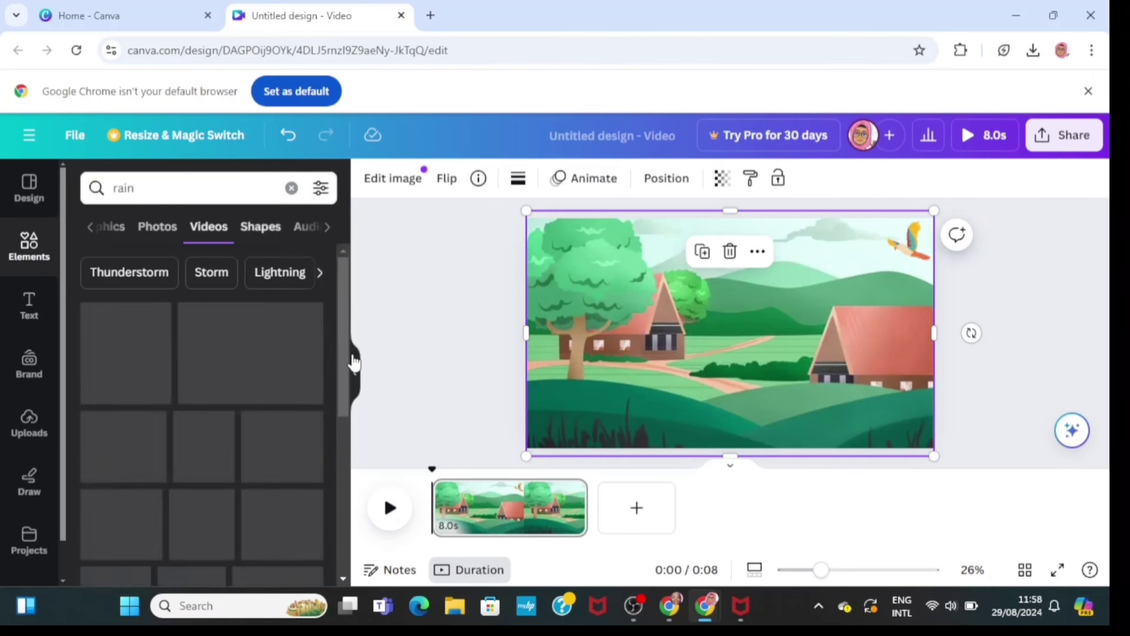
scroll(345, 577, "down", 3)
scroll(344, 579, "down", 10)
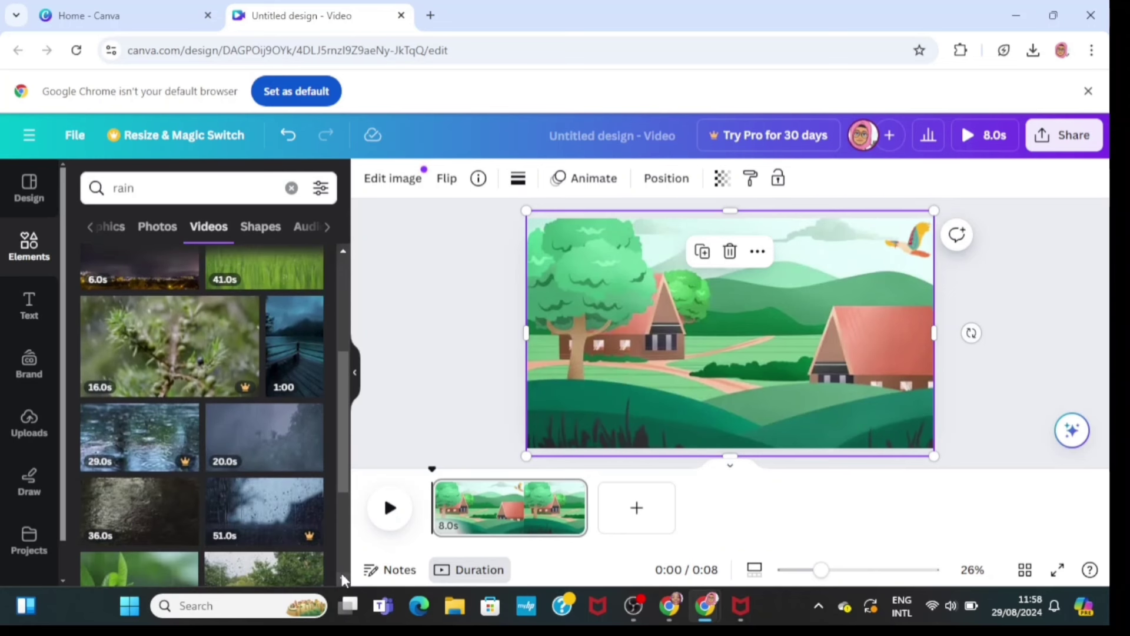
scroll(344, 580, "down", 10)
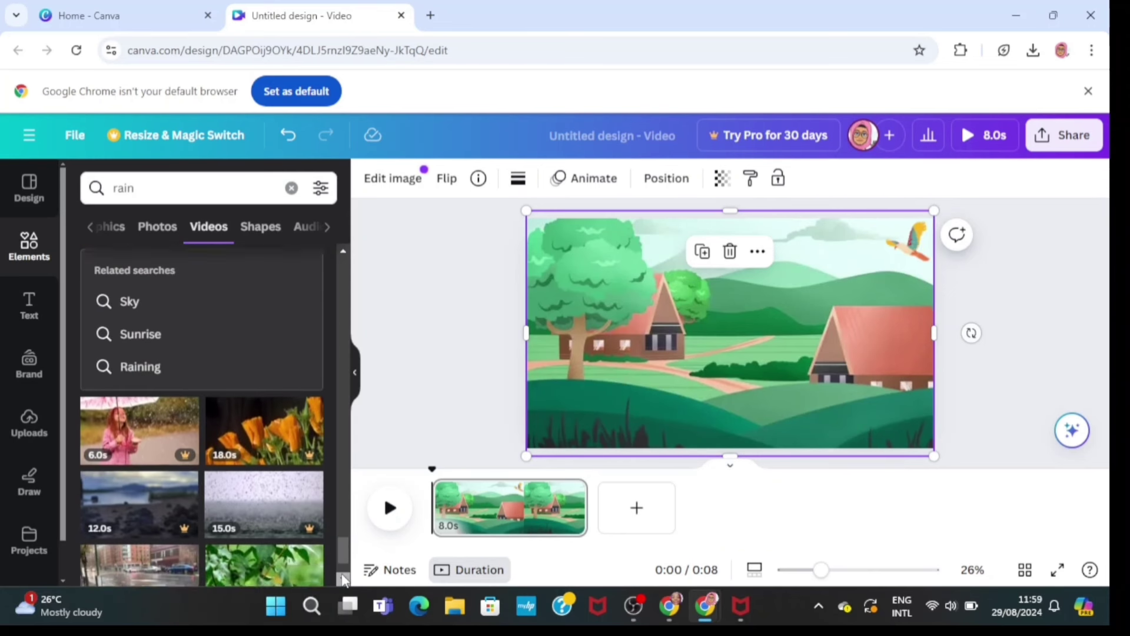
scroll(344, 580, "down", 4)
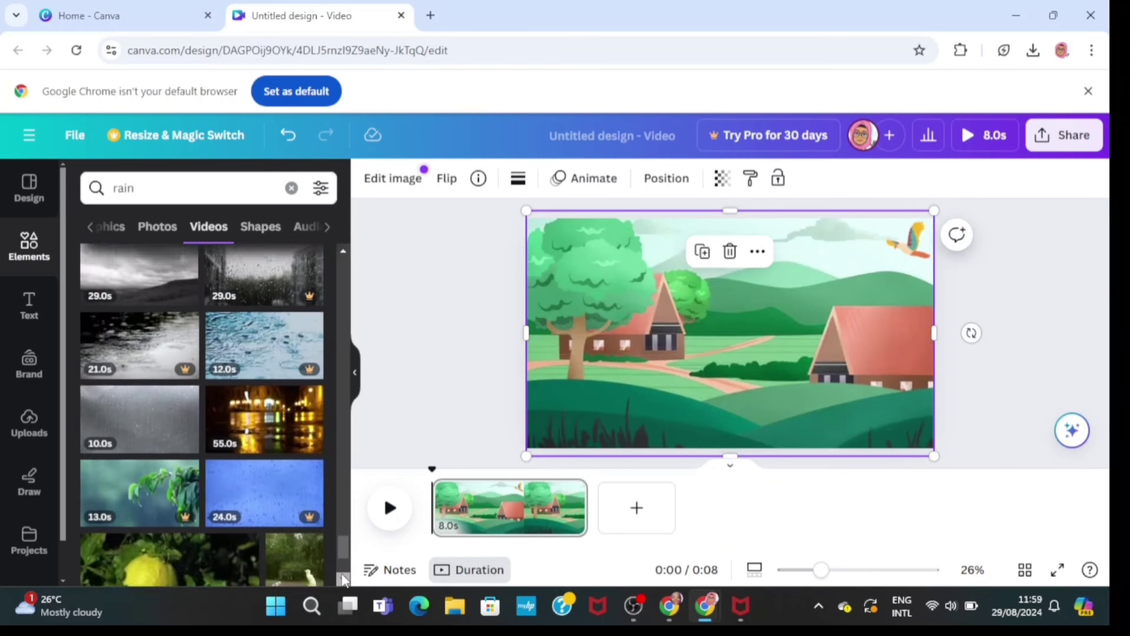
- Add the 10.0s rain video, stretch it over the page and set transparency to 30
left_click(146, 336)
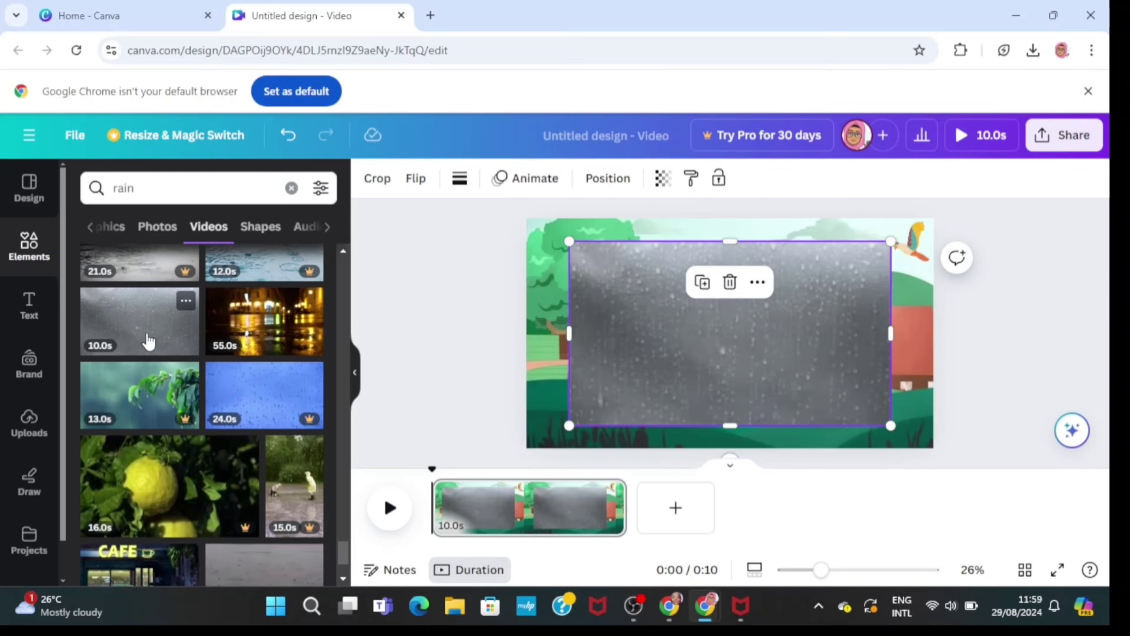
left_click_drag(572, 432, 526, 450)
left_click_drag(890, 241, 934, 217)
left_click(872, 190)
left_click_drag(739, 248, 755, 245)
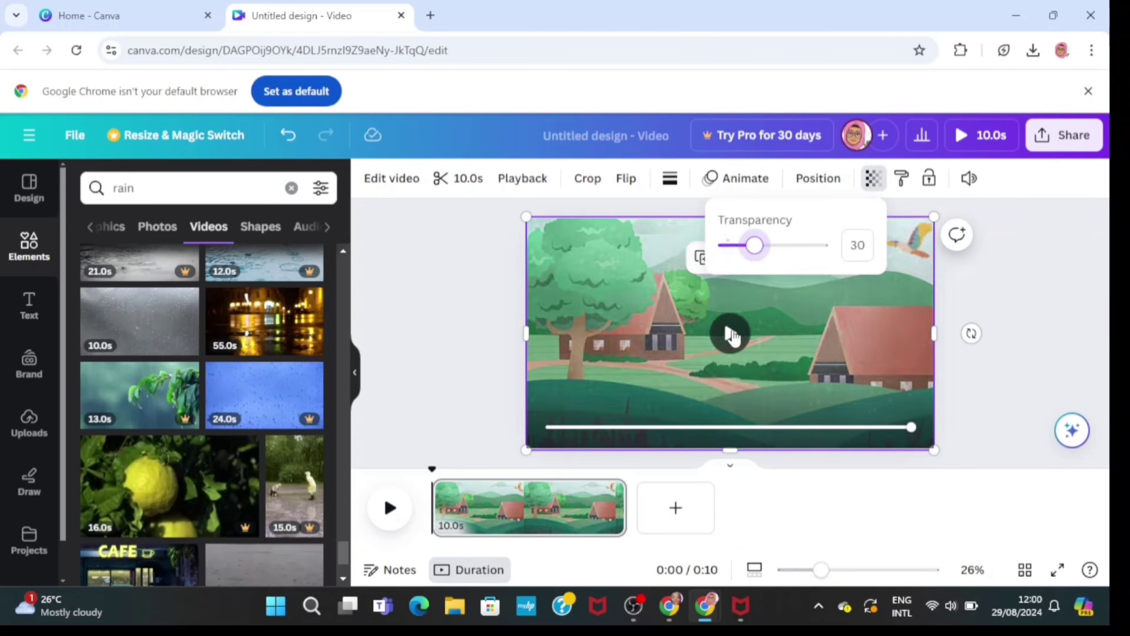
left_click(732, 335)
- Preview the rainy scene and title the design 'Rain'
left_click(1021, 347)
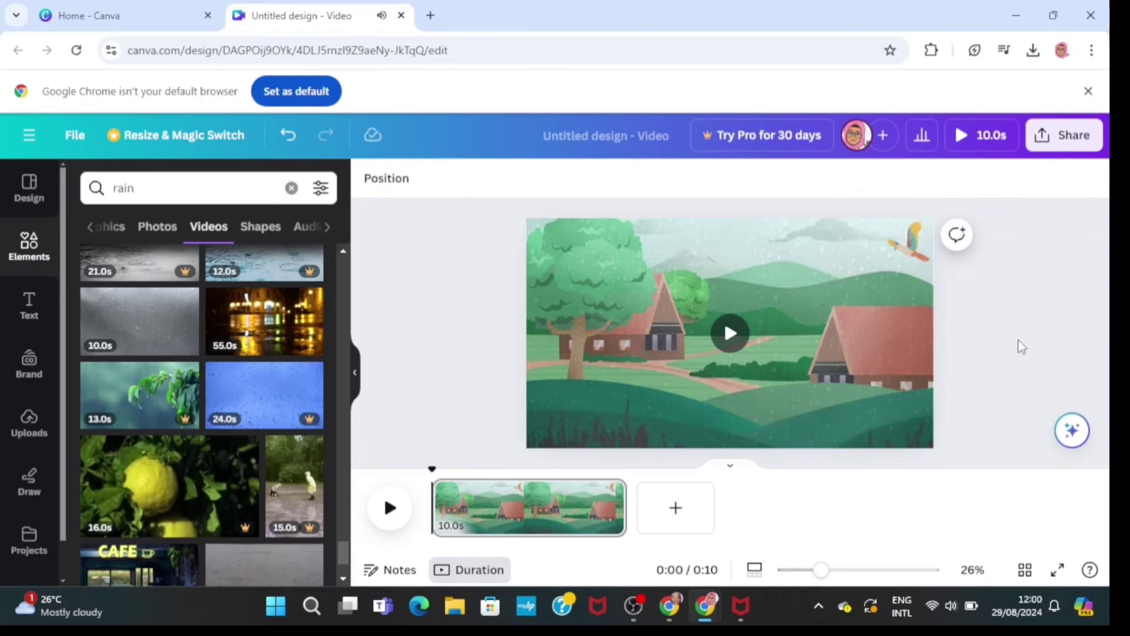
left_click(729, 334)
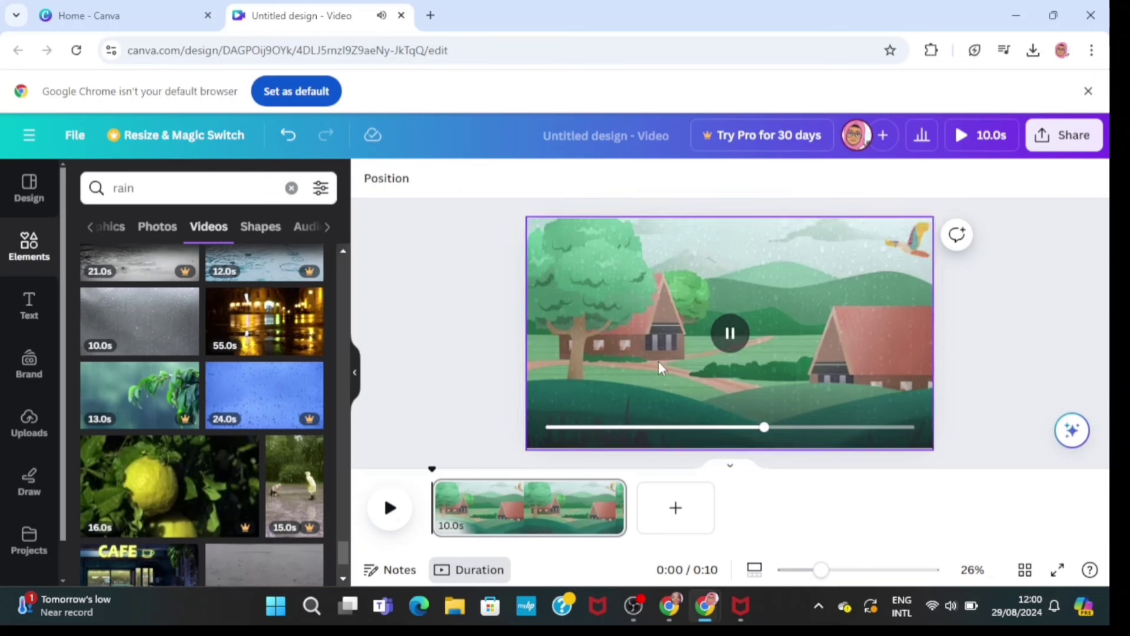
left_click(1013, 362)
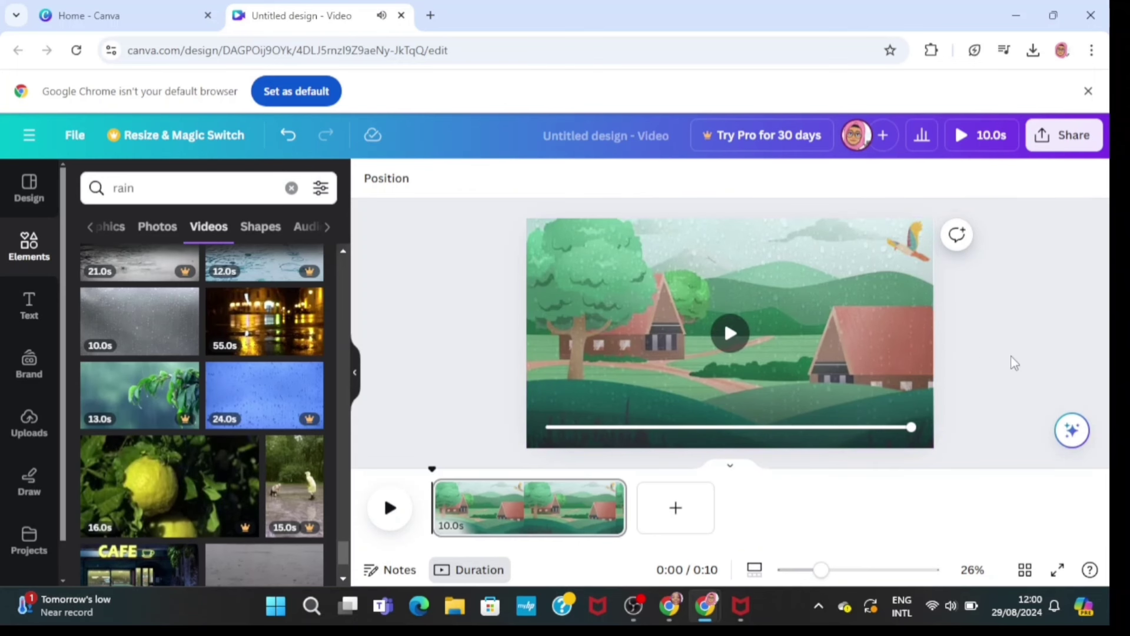
left_click(668, 132)
type("RaA")
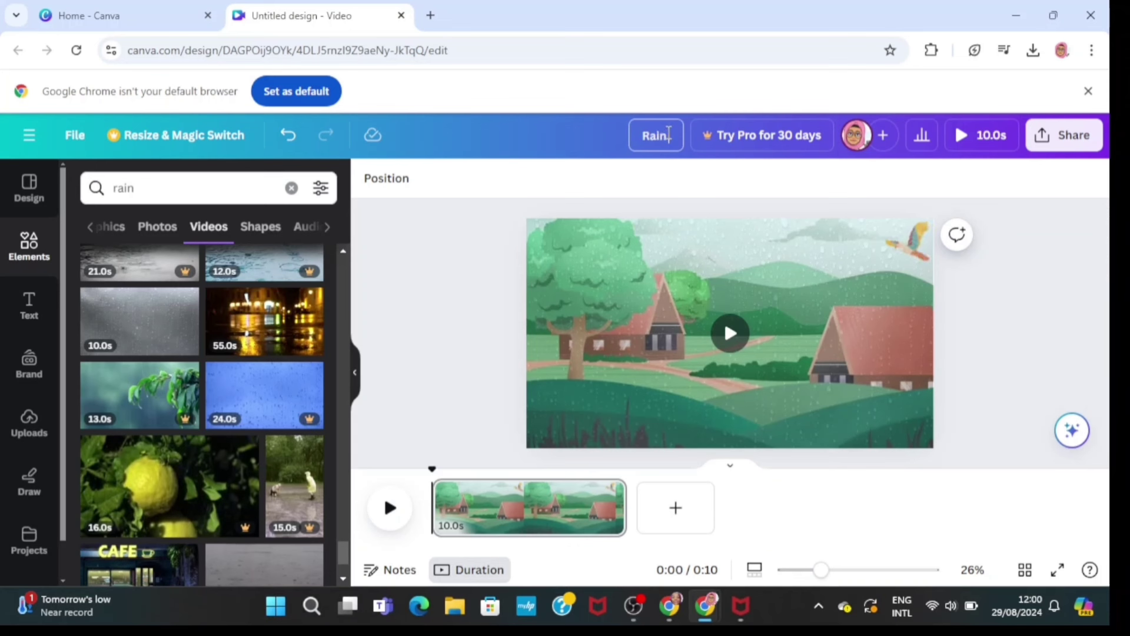
left_click(729, 333)
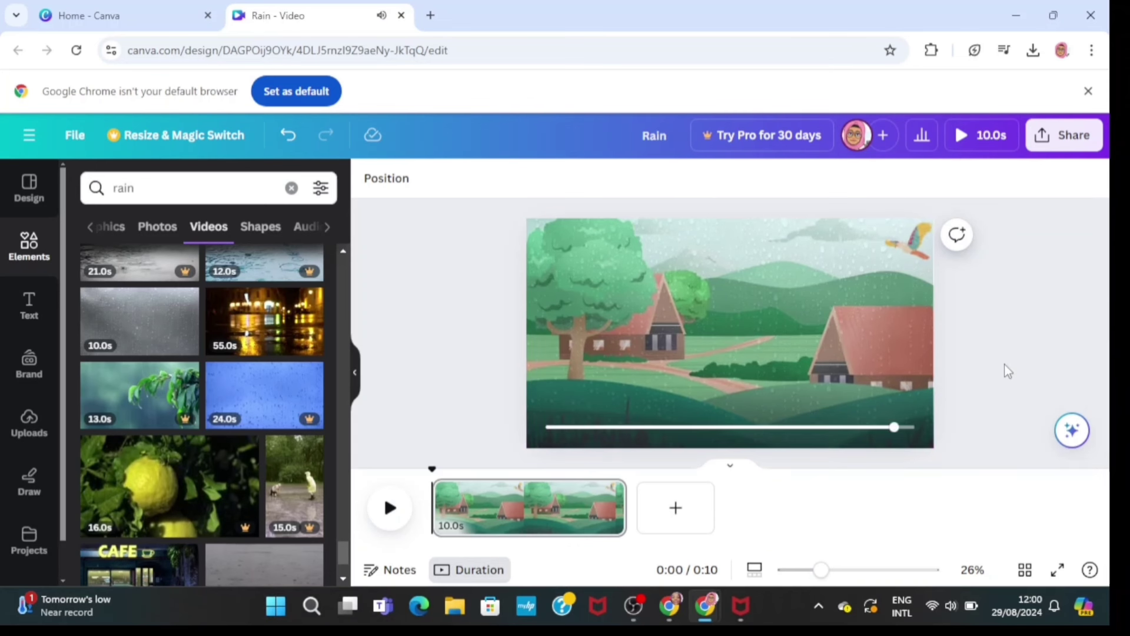
- Start downloading the design as an MP4 video
left_click(1064, 134)
scroll(1095, 470, "down", 3)
left_click(1019, 423)
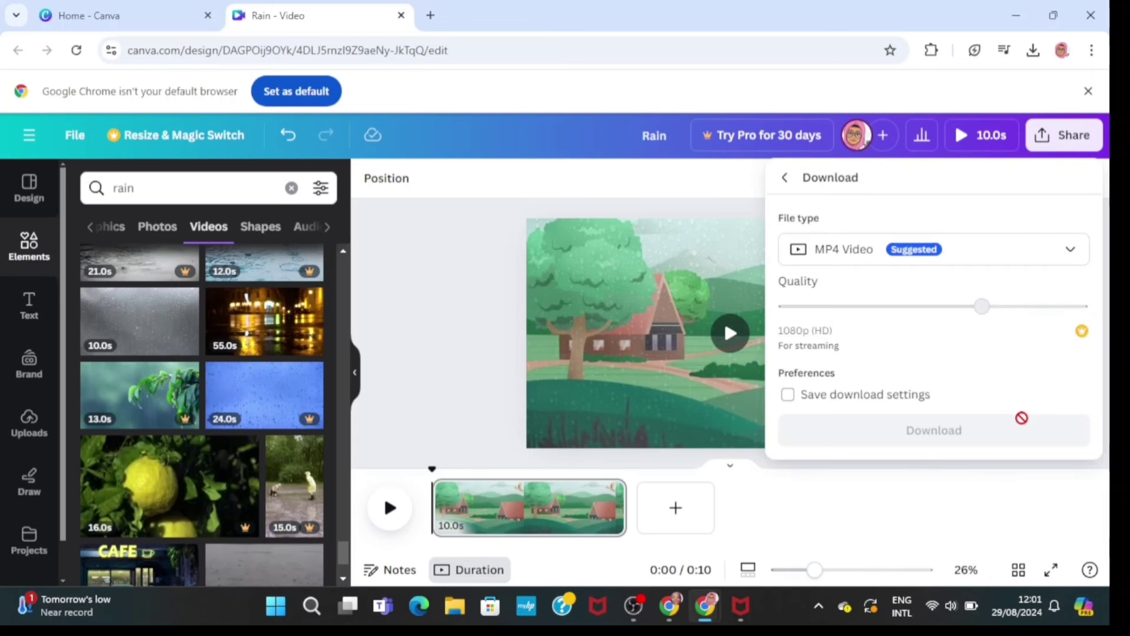